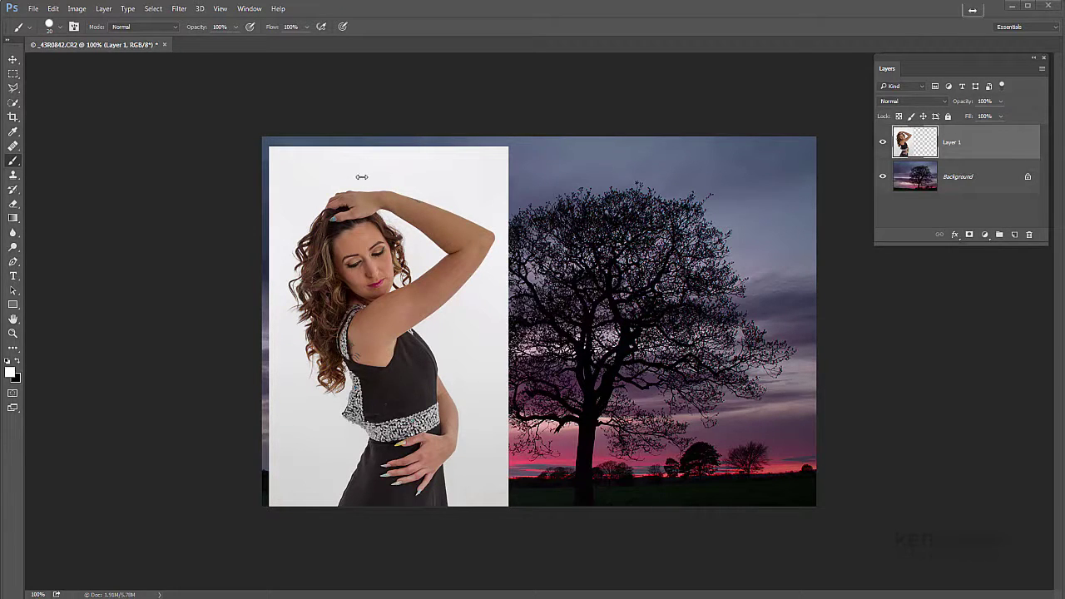
- Switch to the Quick Selection Tool
left_click(651, 84)
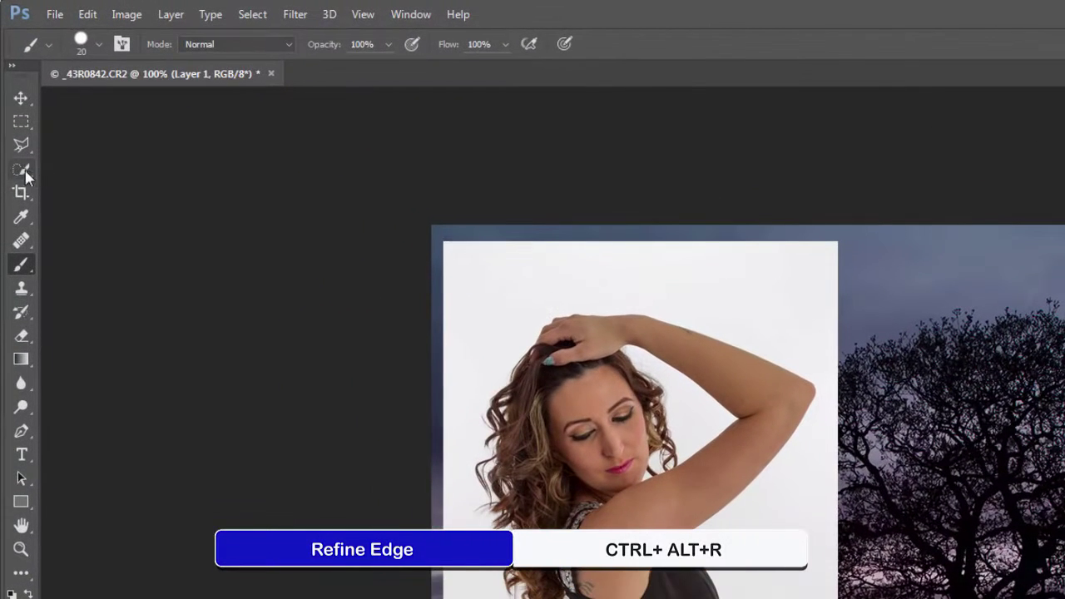
left_click(23, 166)
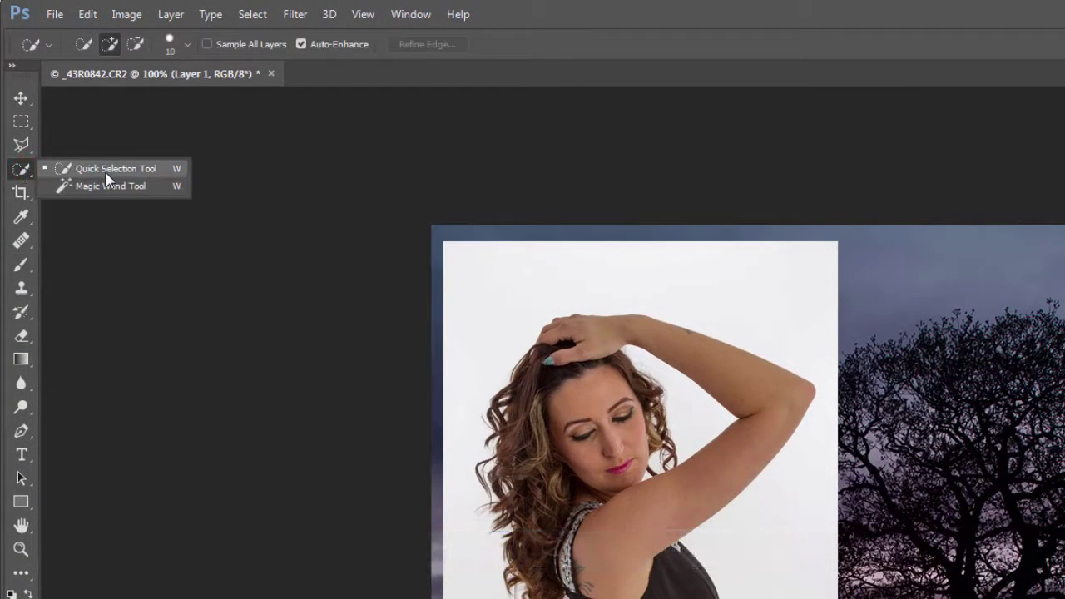
left_click(108, 170)
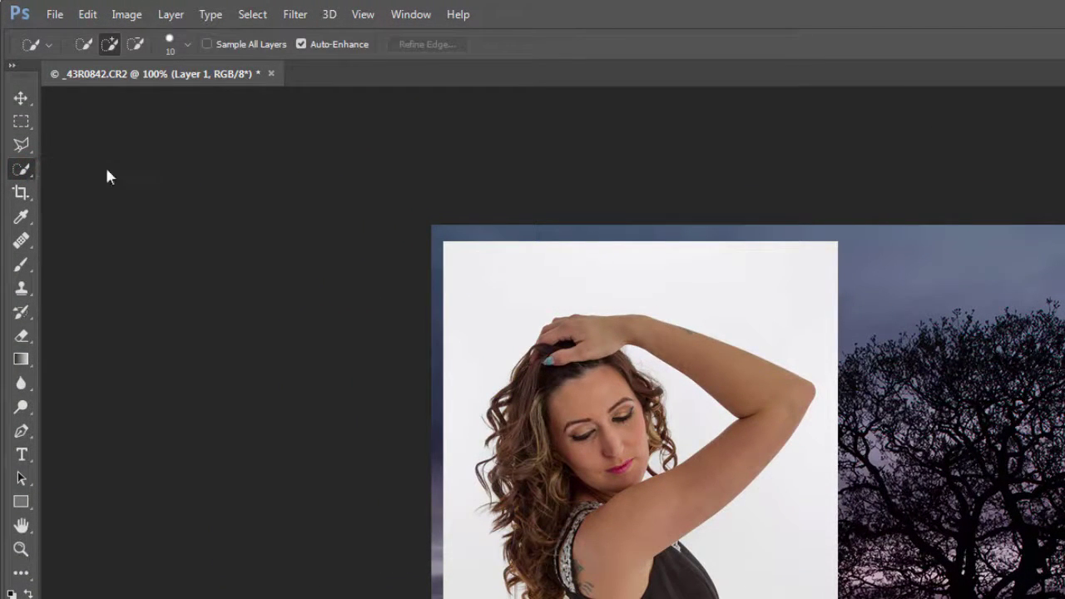
left_click(428, 46)
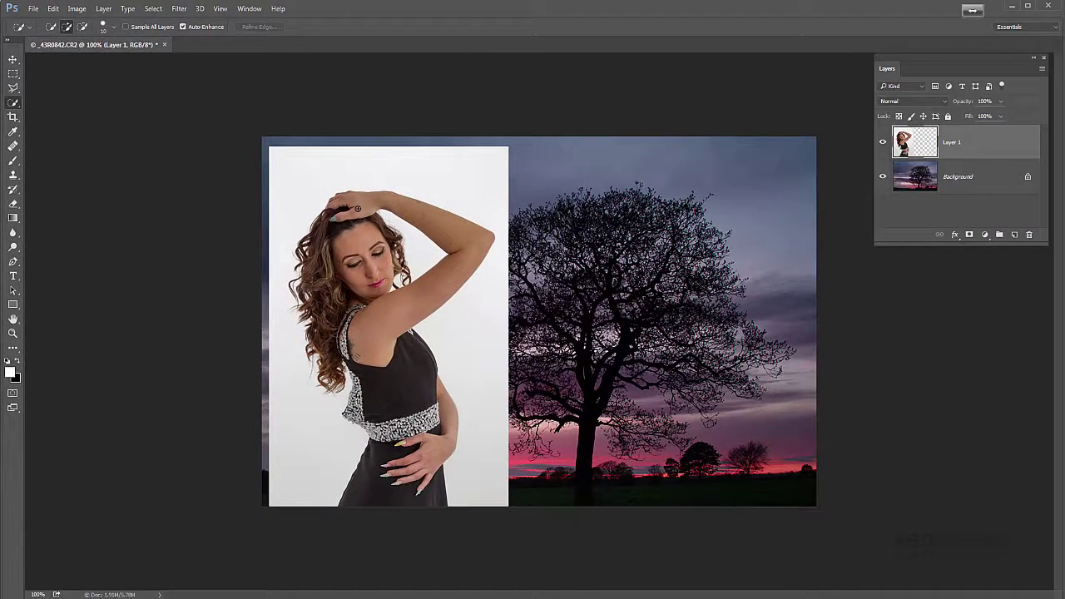
- Shrink the brush and paint over the woman's hand, hair and dress edge to select her
key("bracketleft")
key("bracketleft")
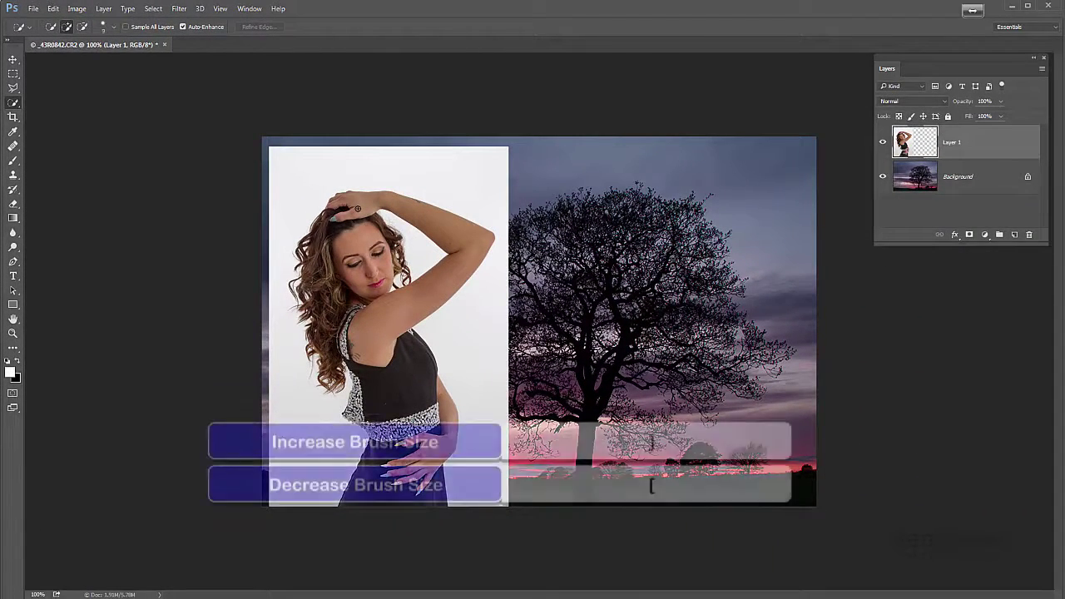
key("bracketright")
key("bracketleft")
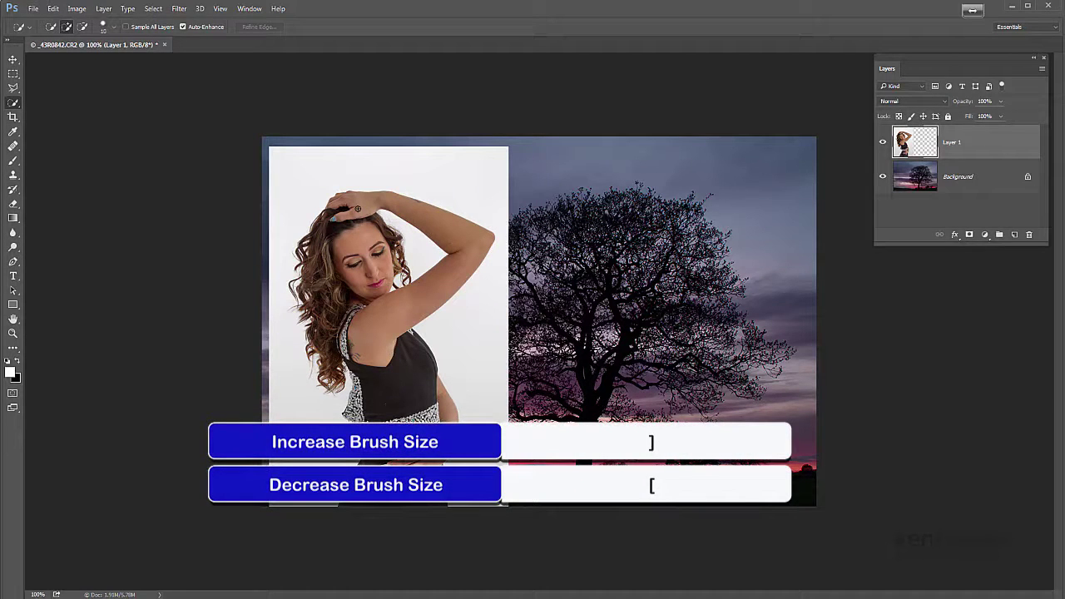
mouse_move(358, 208)
left_mouse_down()
mouse_move(345, 200)
mouse_move(450, 208)
mouse_move(460, 253)
mouse_move(432, 282)
mouse_move(376, 293)
mouse_move(363, 273)
mouse_move(372, 245)
mouse_move(333, 219)
left_mouse_up()
mouse_move(353, 374)
left_mouse_down()
mouse_move(393, 424)
mouse_move(388, 472)
mouse_move(406, 470)
mouse_move(416, 424)
mouse_move(423, 436)
left_mouse_up()
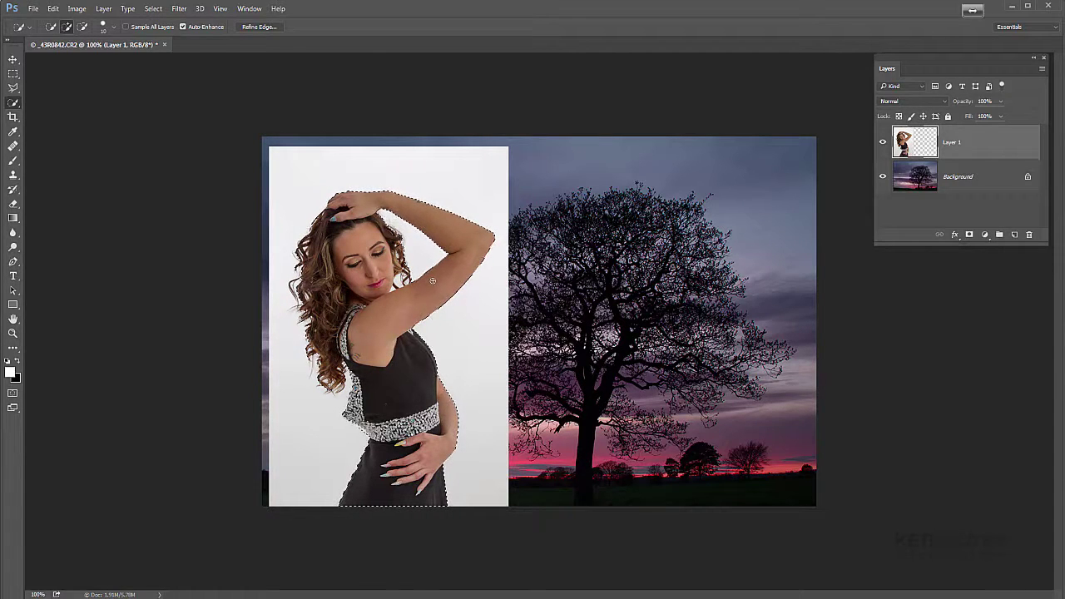
- Open Refine Edge, move it off the woman, and cycle previews On Black, On White, Black & White, On Layers
left_click(258, 28)
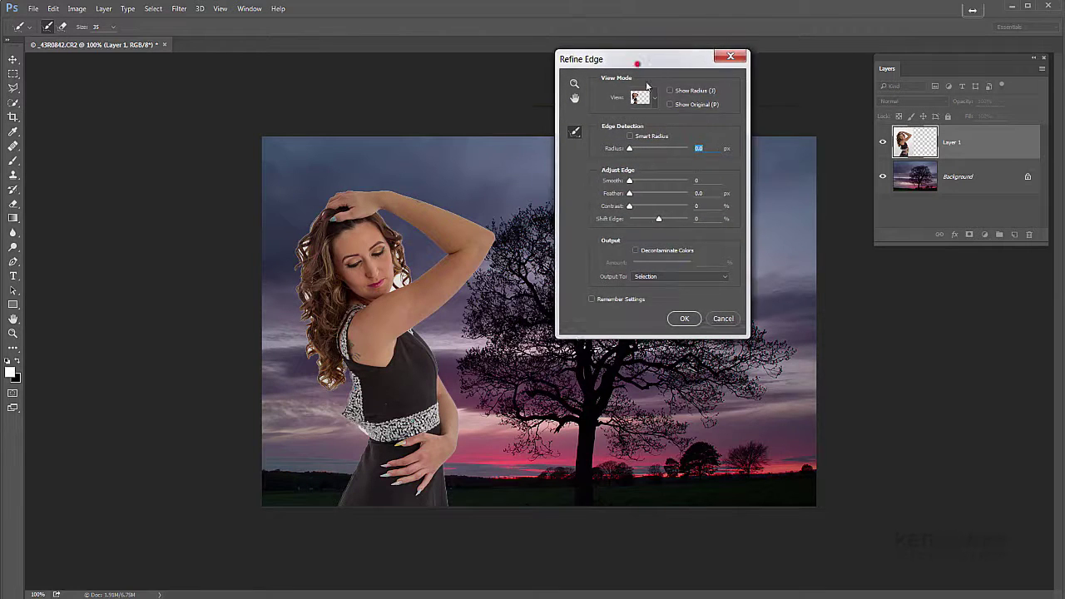
left_click_drag(638, 57, 716, 119)
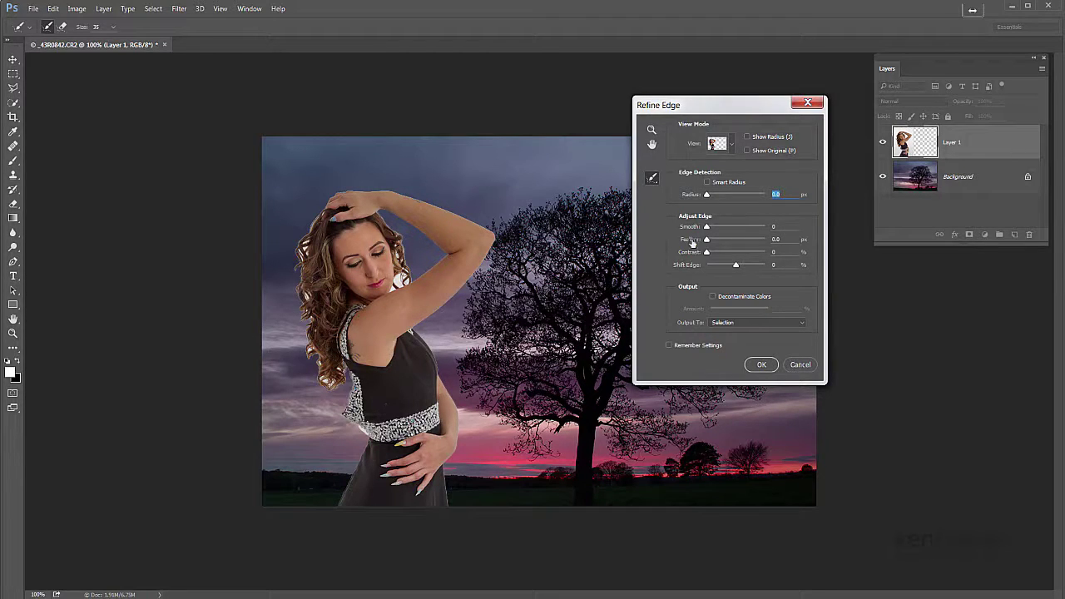
left_click(732, 146)
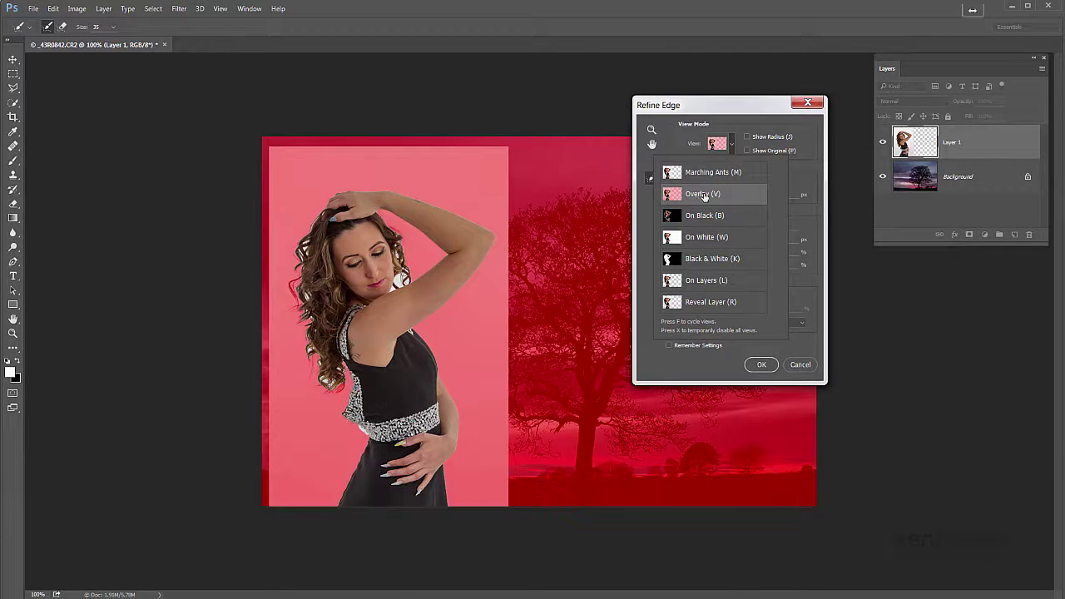
left_click(699, 215)
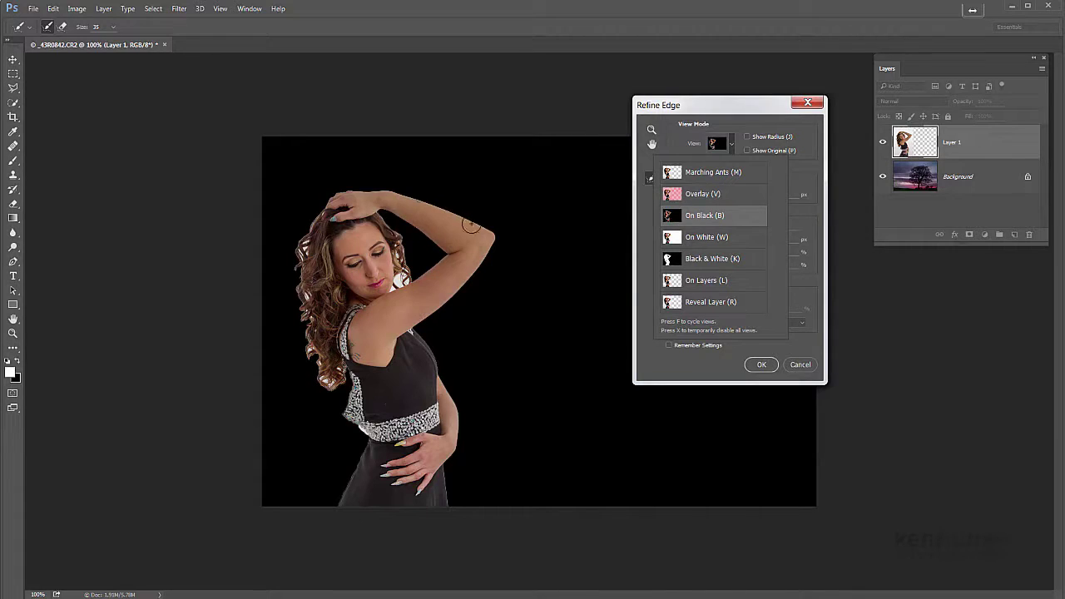
left_click(693, 236)
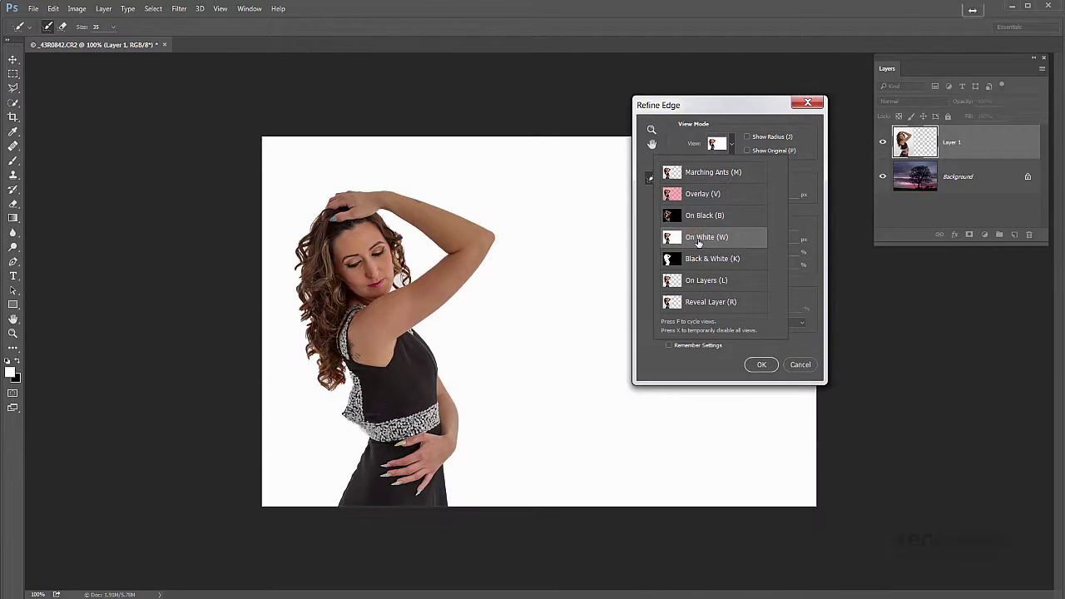
left_click(708, 263)
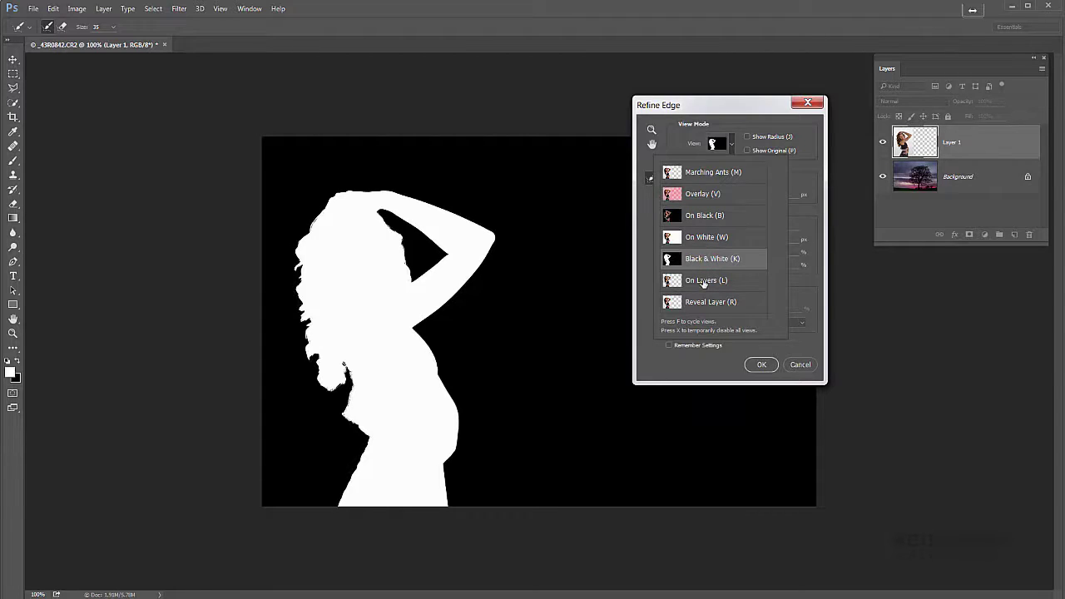
left_click(704, 282)
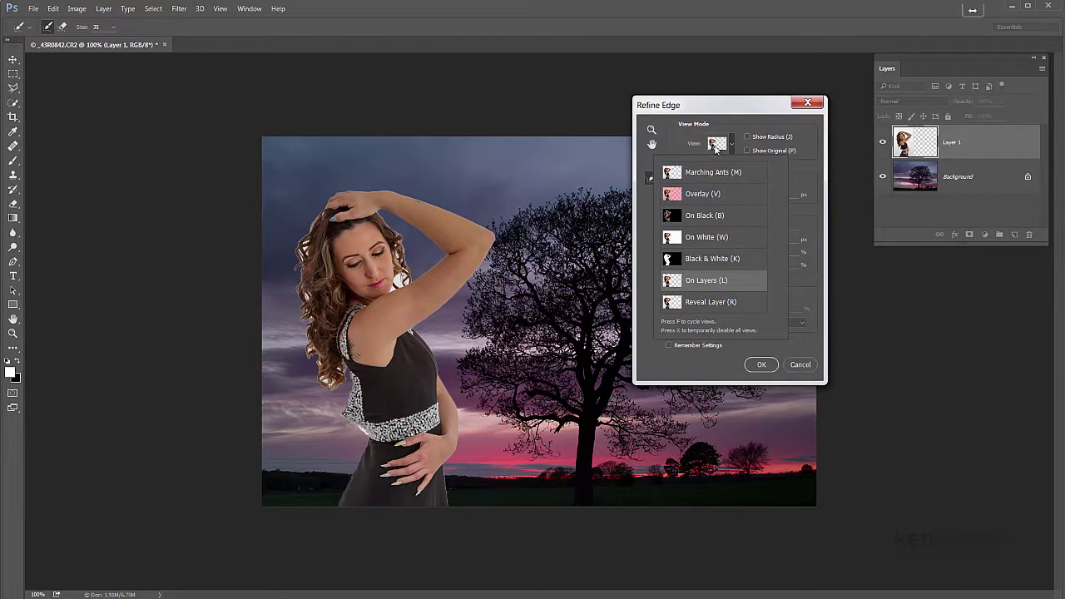
left_click(730, 127)
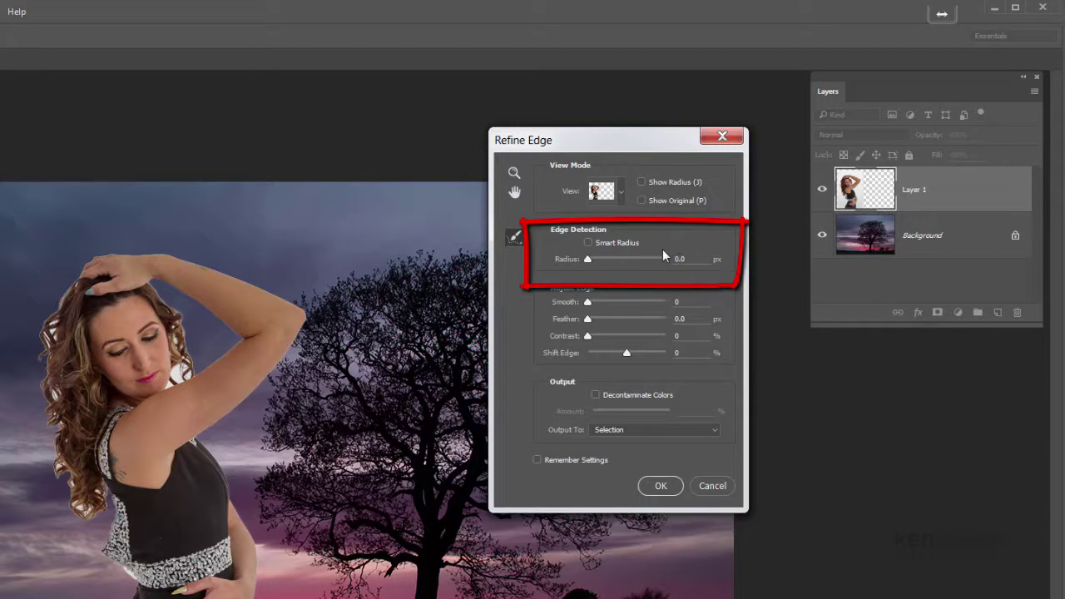
- Turn on Show Radius and raise the edge-detection radius to 2.0 px
left_click(643, 181)
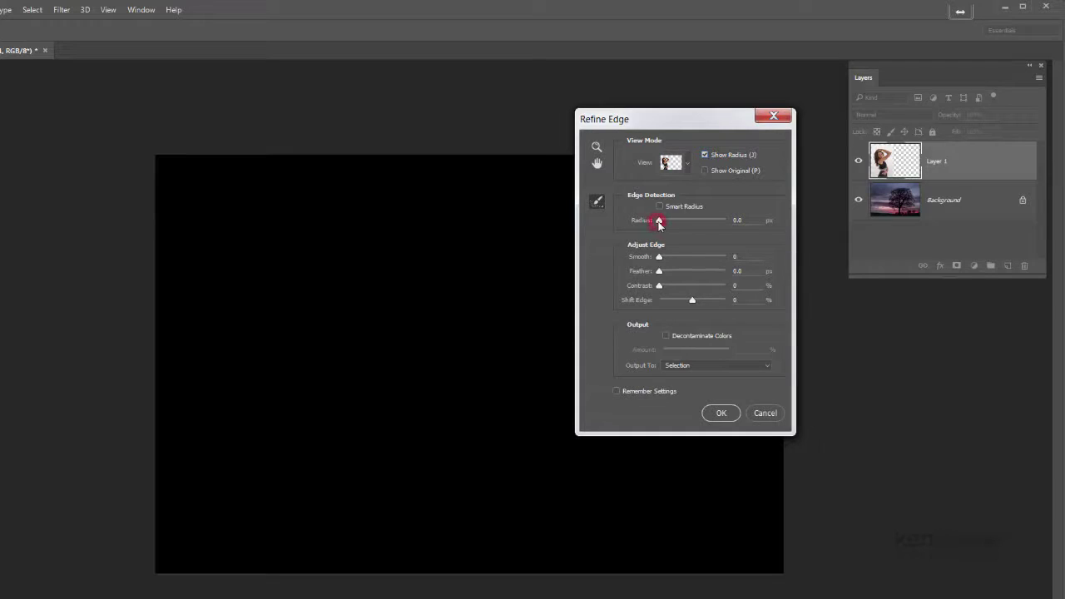
left_click_drag(661, 220, 662, 220)
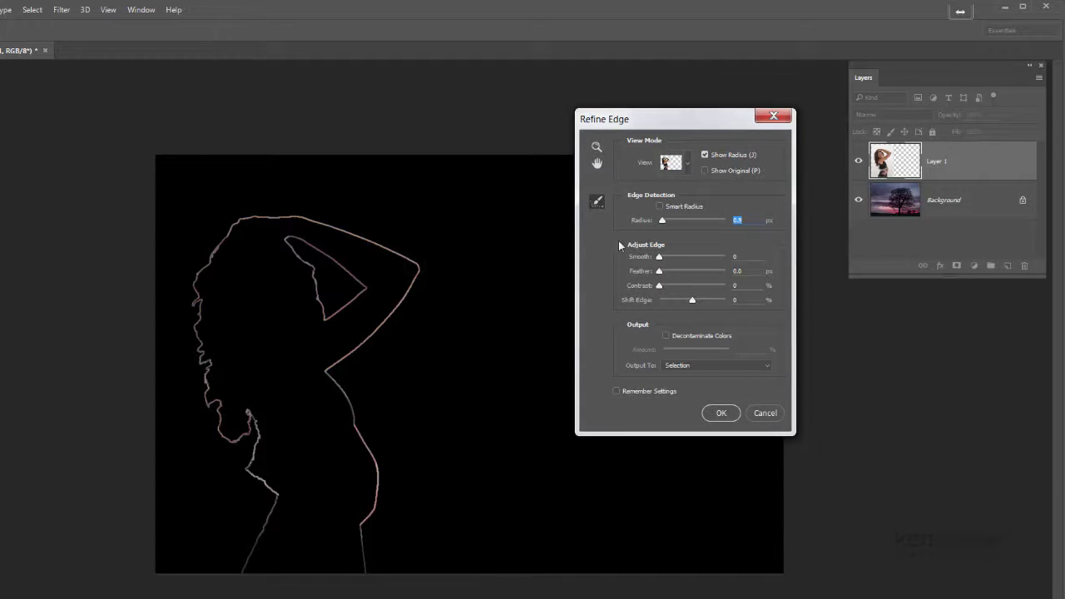
left_click(662, 222)
left_click_drag(665, 221, 666, 221)
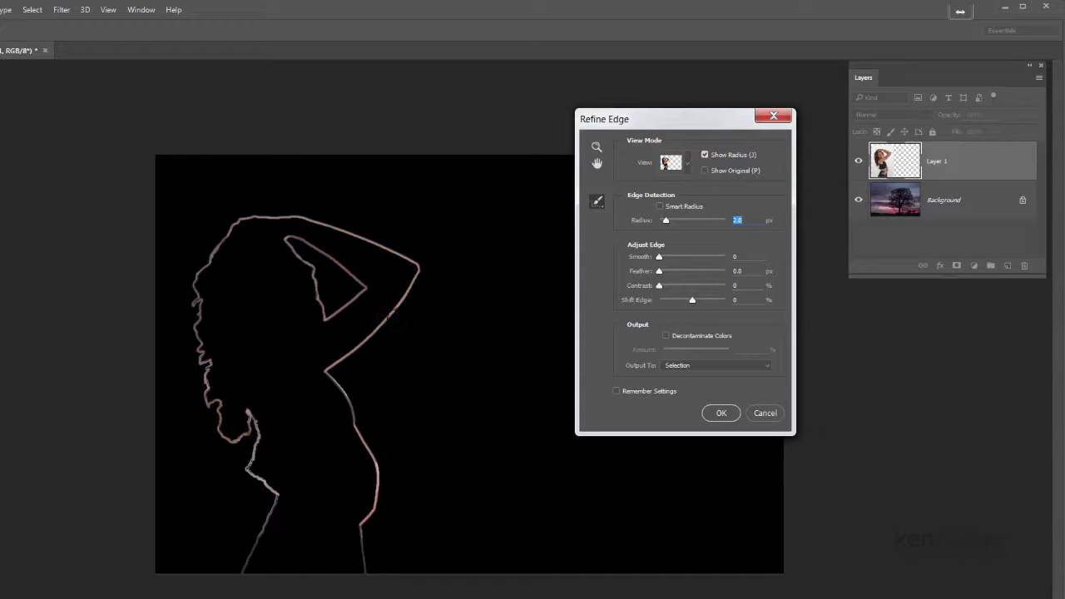
- Turn off Show Radius, try a larger radius, then return it to 2.0 px
left_click(705, 154)
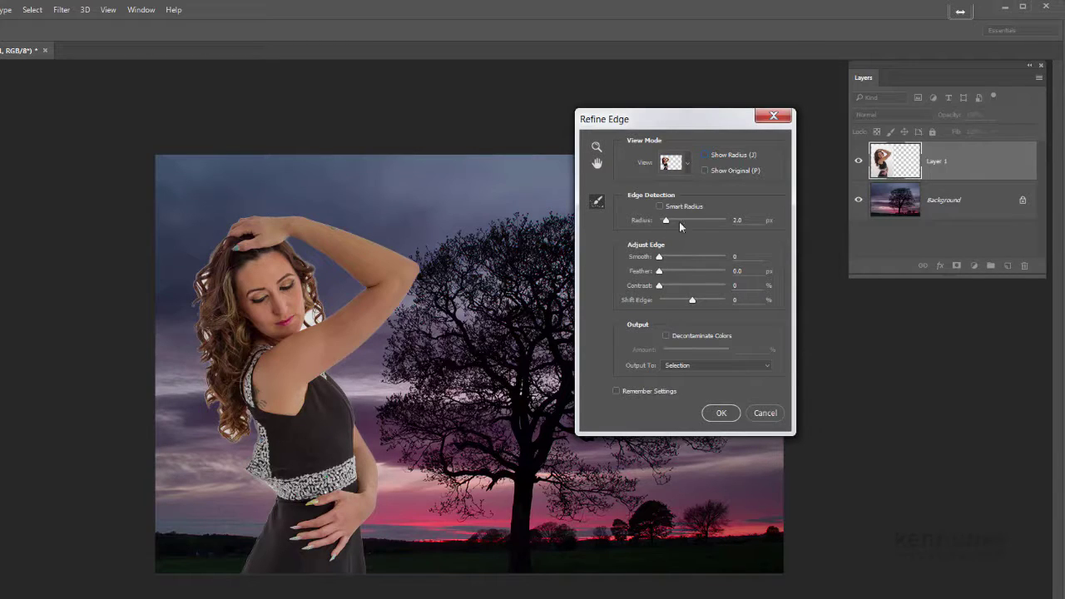
left_click_drag(666, 220, 668, 221)
left_click_drag(665, 221, 667, 226)
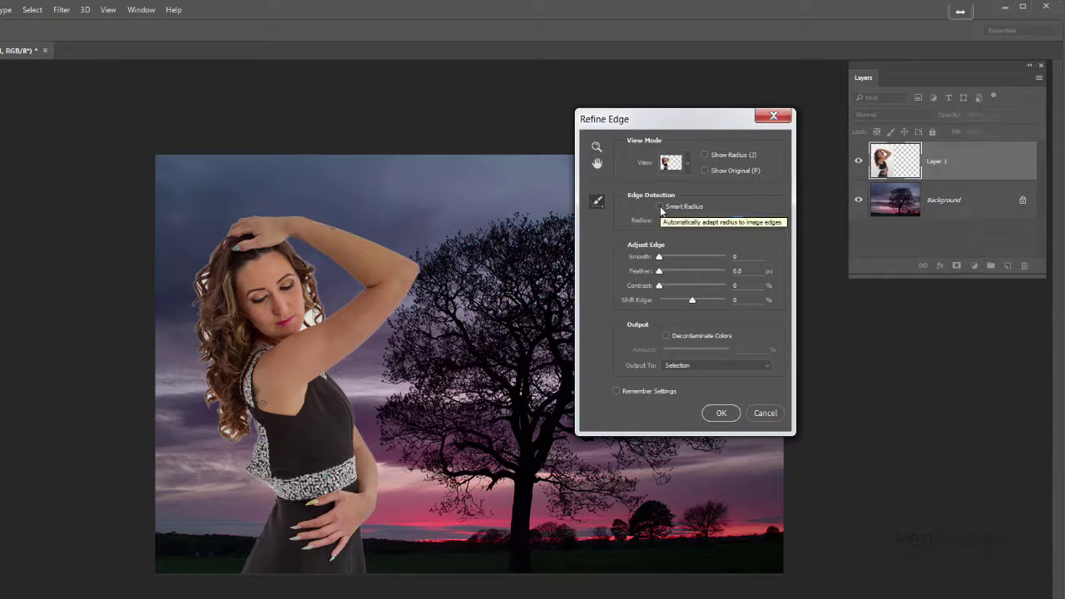
- Enable Smart Radius, show the radius outline again, and choose the Refine Radius Tool
left_click(660, 207)
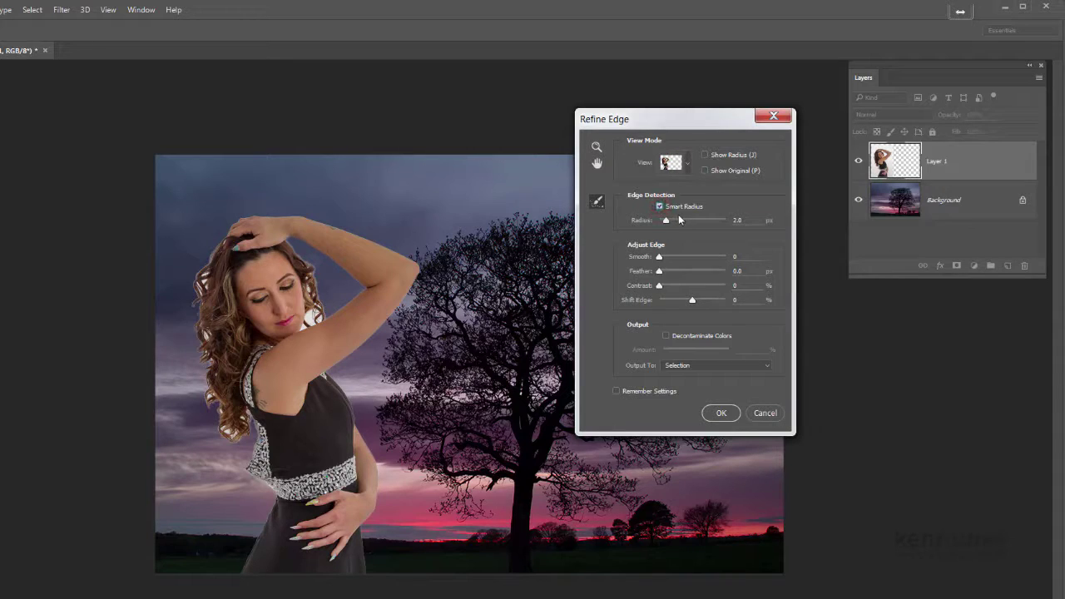
left_click(707, 155)
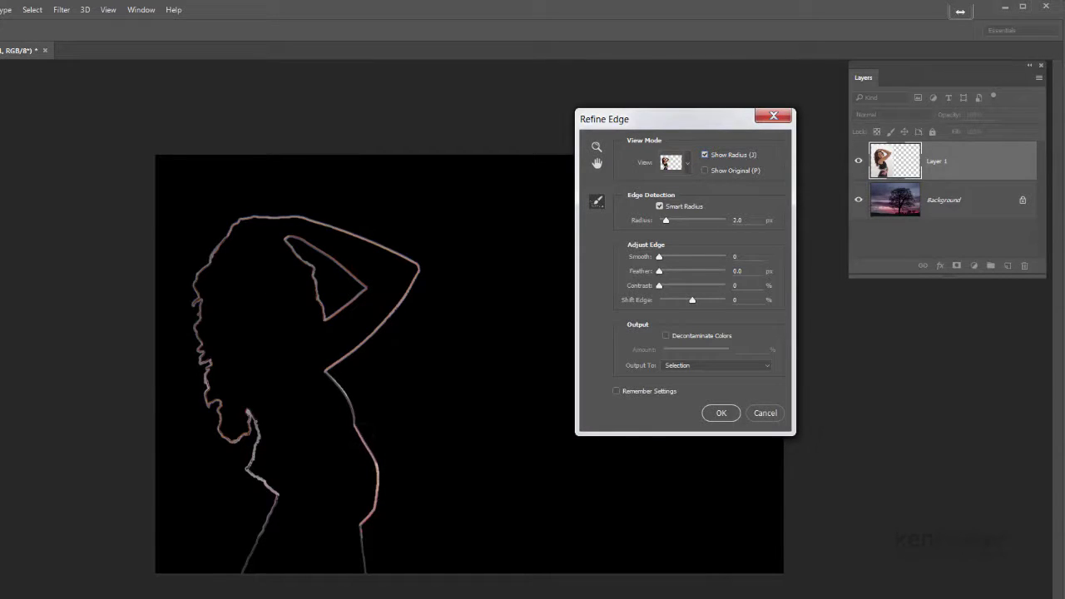
left_click(598, 202)
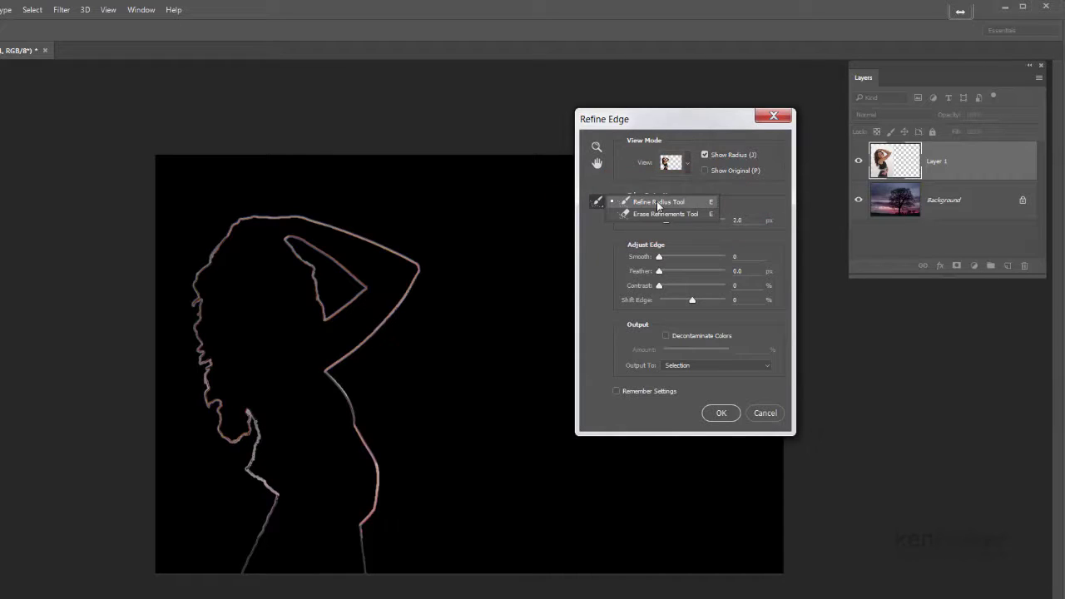
left_click(657, 203)
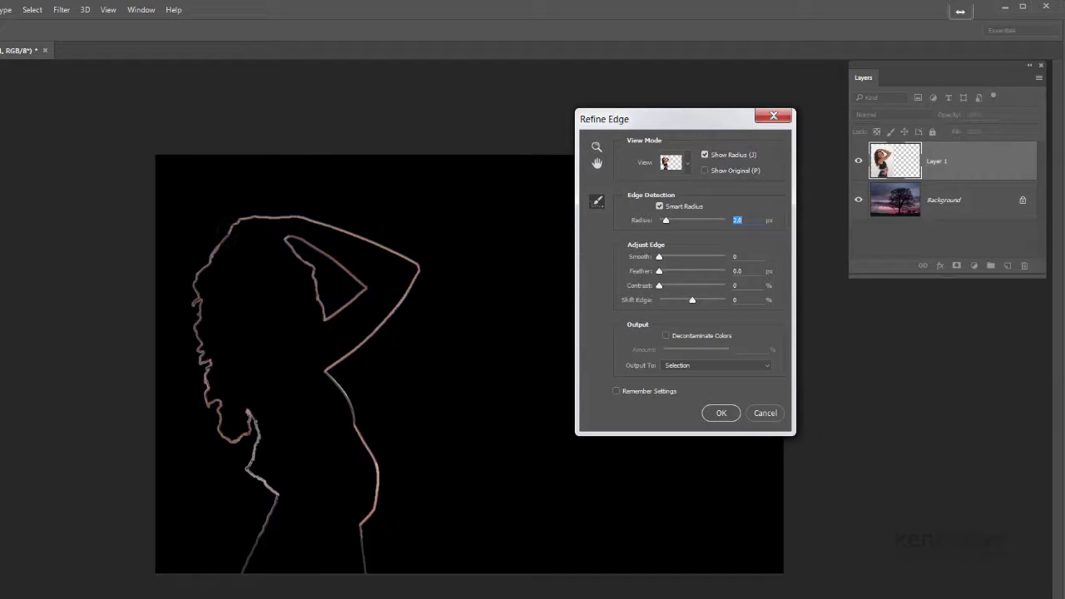
- Brush the Refine Radius Tool over the curly hair on top and down the left side to the shoulder
mouse_move(230, 229)
left_mouse_down()
mouse_move(200, 270)
mouse_move(235, 235)
mouse_move(197, 287)
mouse_move(195, 313)
mouse_move(202, 275)
mouse_move(204, 306)
left_mouse_up()
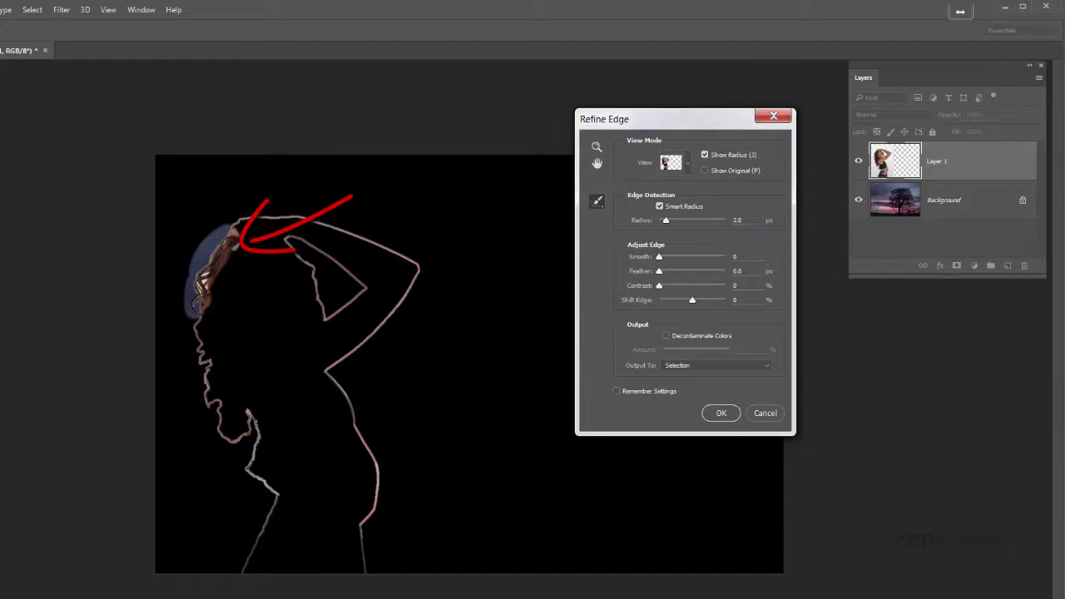
mouse_move(213, 267)
left_mouse_down()
mouse_move(201, 300)
mouse_move(202, 276)
mouse_move(200, 363)
mouse_move(208, 329)
mouse_move(215, 380)
mouse_move(235, 411)
mouse_move(185, 317)
mouse_move(193, 371)
left_mouse_up()
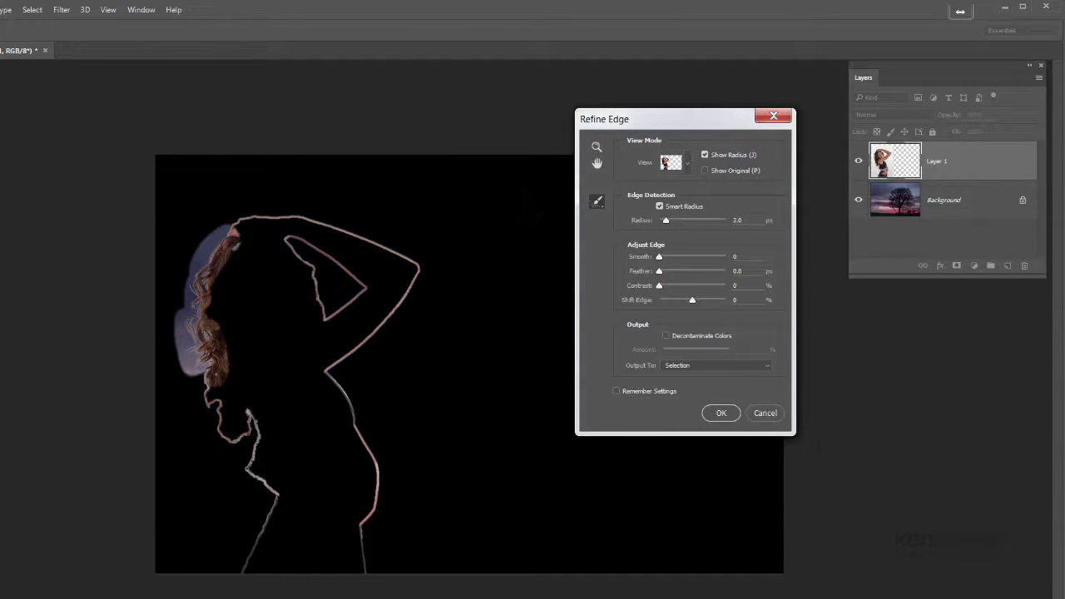
left_click(704, 155)
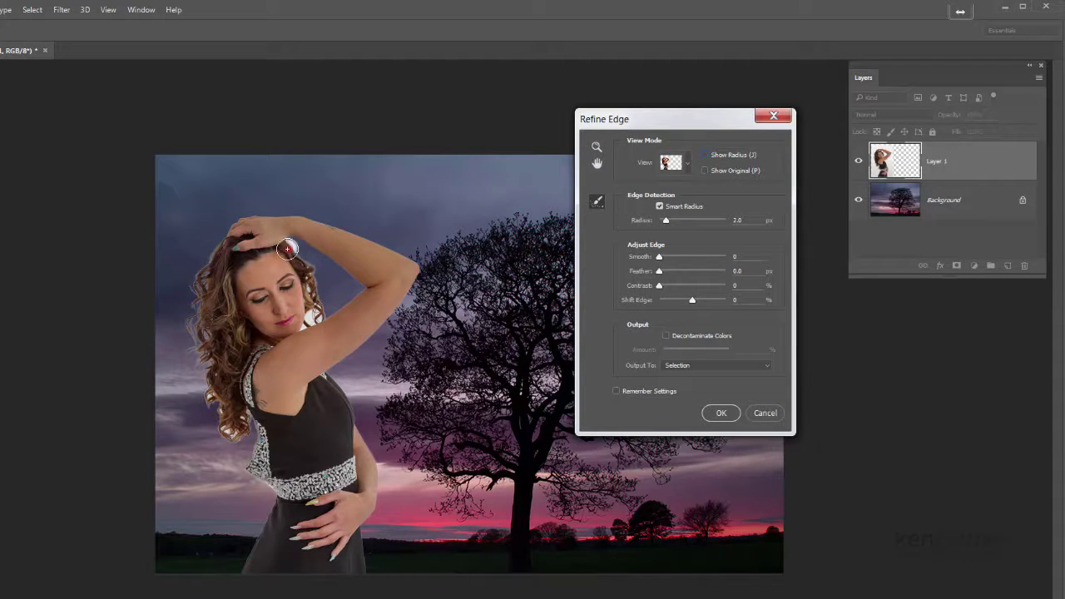
left_click_drag(287, 248, 330, 322)
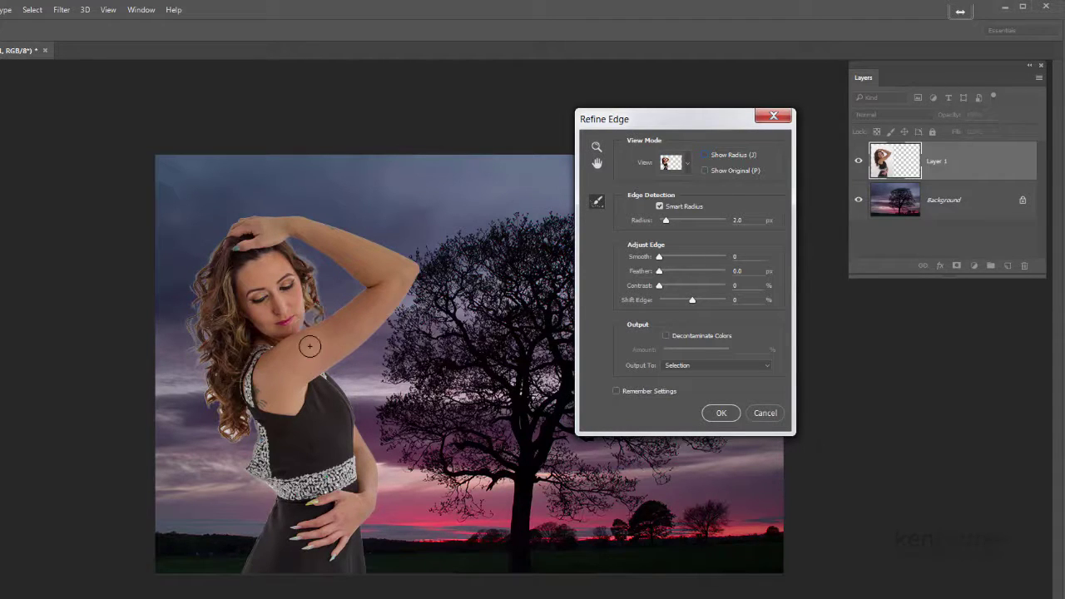
mouse_move(318, 308)
left_mouse_down()
mouse_move(293, 245)
mouse_move(220, 241)
mouse_move(191, 270)
mouse_move(195, 332)
left_mouse_up()
mouse_move(200, 289)
left_mouse_down()
mouse_move(196, 333)
mouse_move(223, 437)
mouse_move(246, 448)
mouse_move(241, 423)
left_mouse_up()
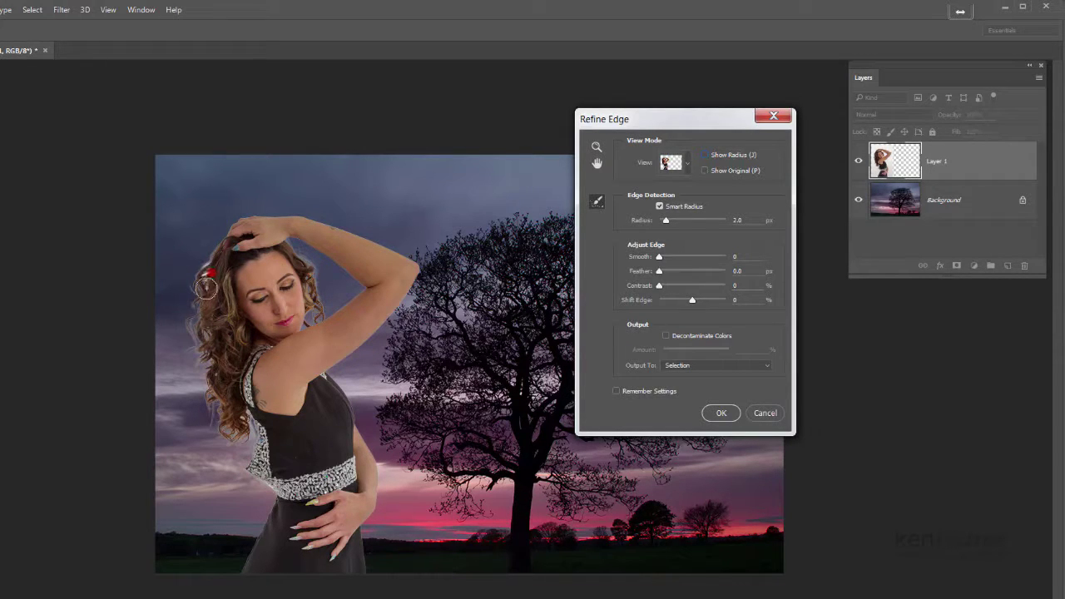
mouse_move(204, 298)
left_mouse_down()
mouse_move(211, 377)
mouse_move(185, 310)
left_mouse_up()
mouse_move(306, 258)
left_mouse_down()
mouse_move(297, 252)
mouse_move(323, 305)
left_mouse_up()
left_click(598, 203)
- Set Shift Edge to -5% to tighten the cutout
left_click_drag(691, 301, 690, 301)
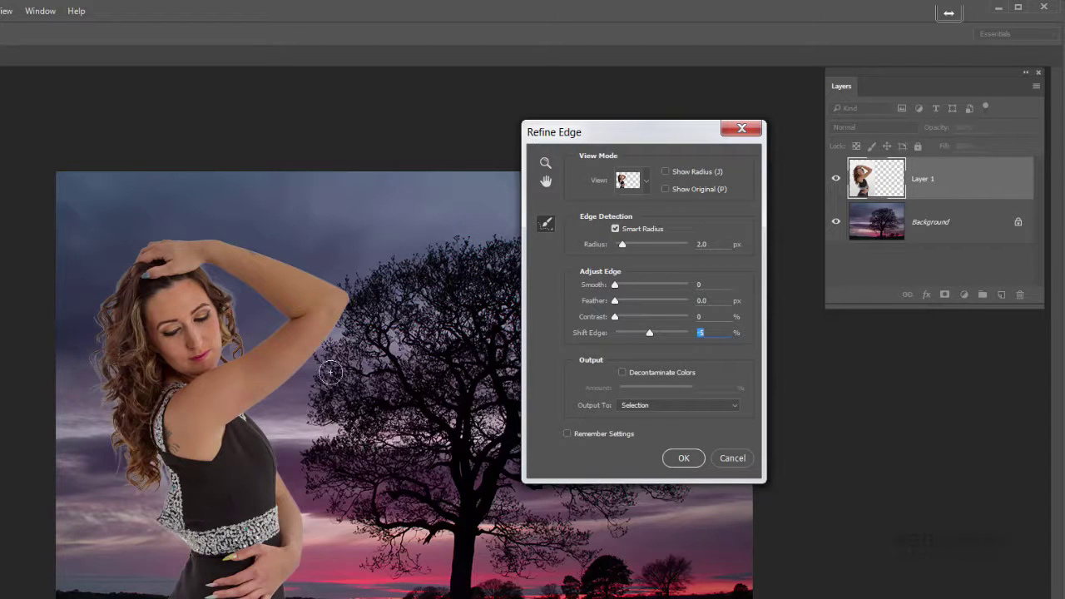
- Turn on Decontaminate Colors, refine the left hair strands, and raise Amount to 84%
left_click(622, 372)
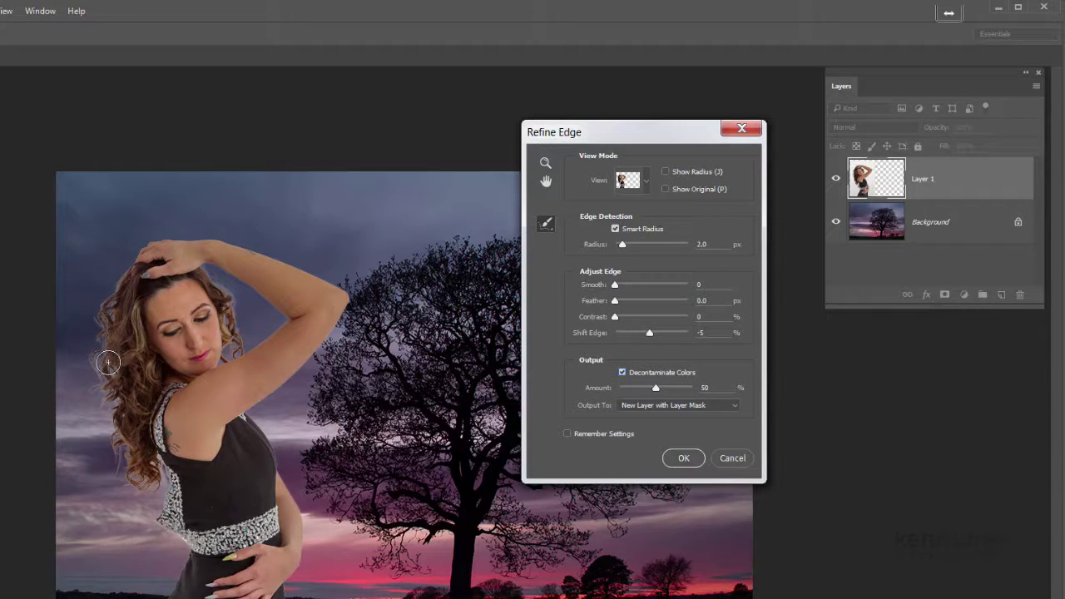
left_click_drag(86, 349, 96, 366)
left_click_drag(105, 329, 94, 368)
left_click_drag(656, 388, 681, 393)
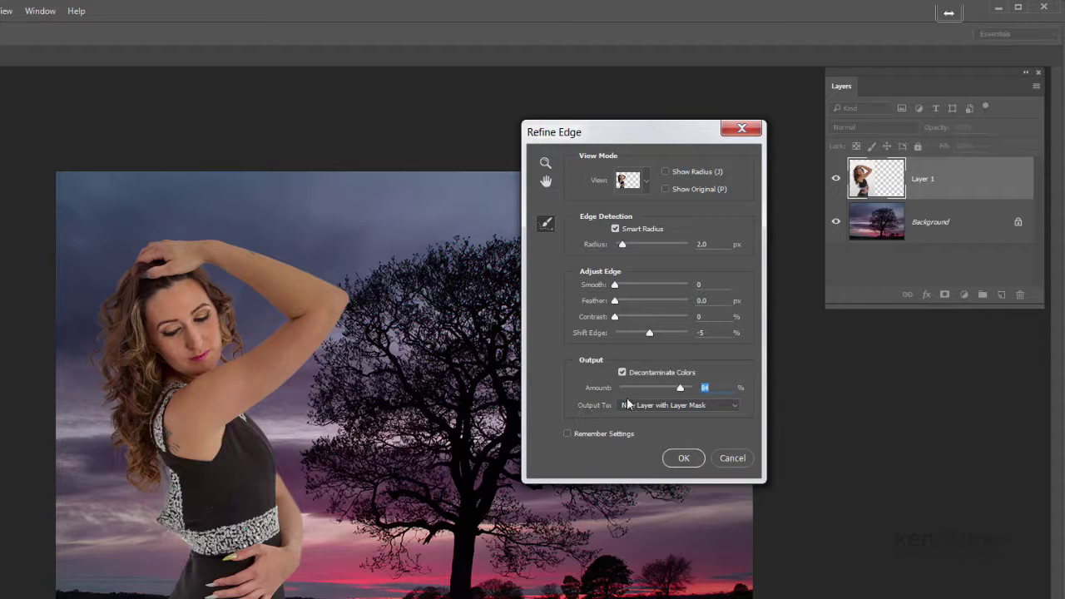
- Output the refined selection to a New Layer with Layer Mask and apply it
left_click(735, 408)
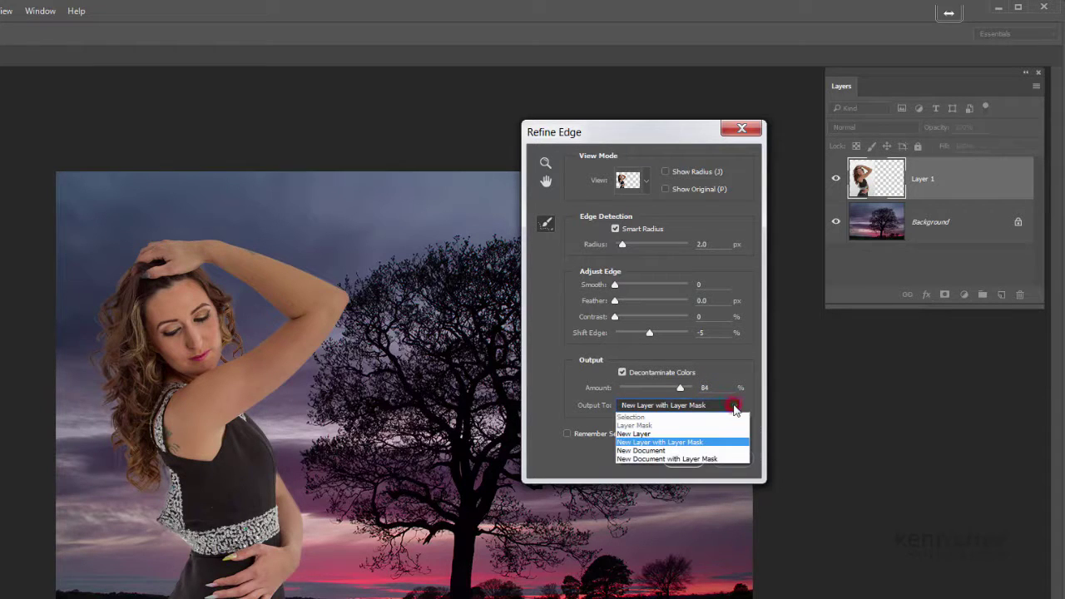
left_click(663, 442)
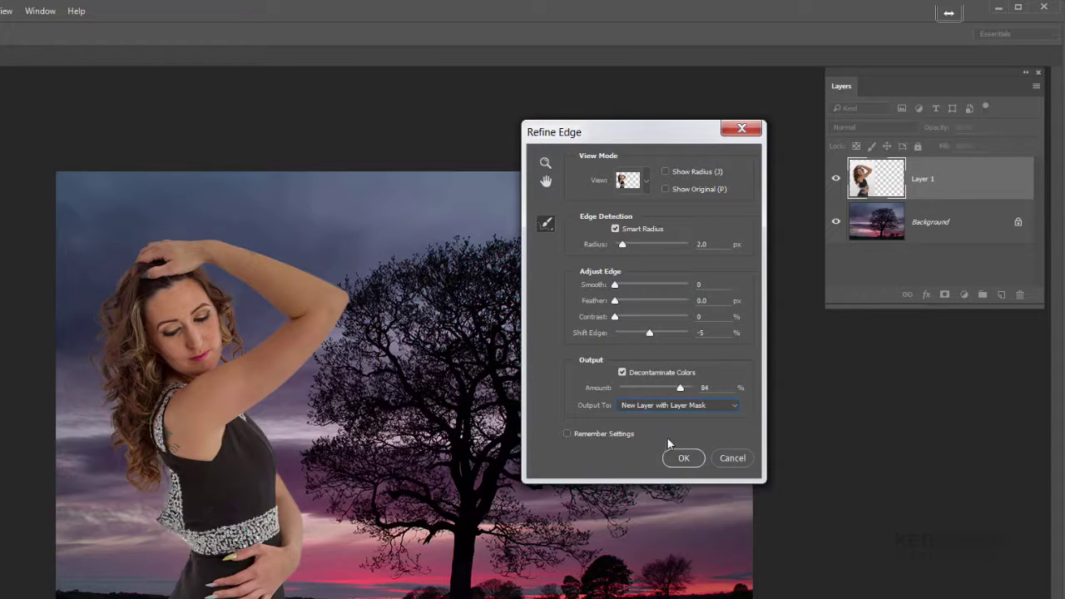
left_click(683, 460)
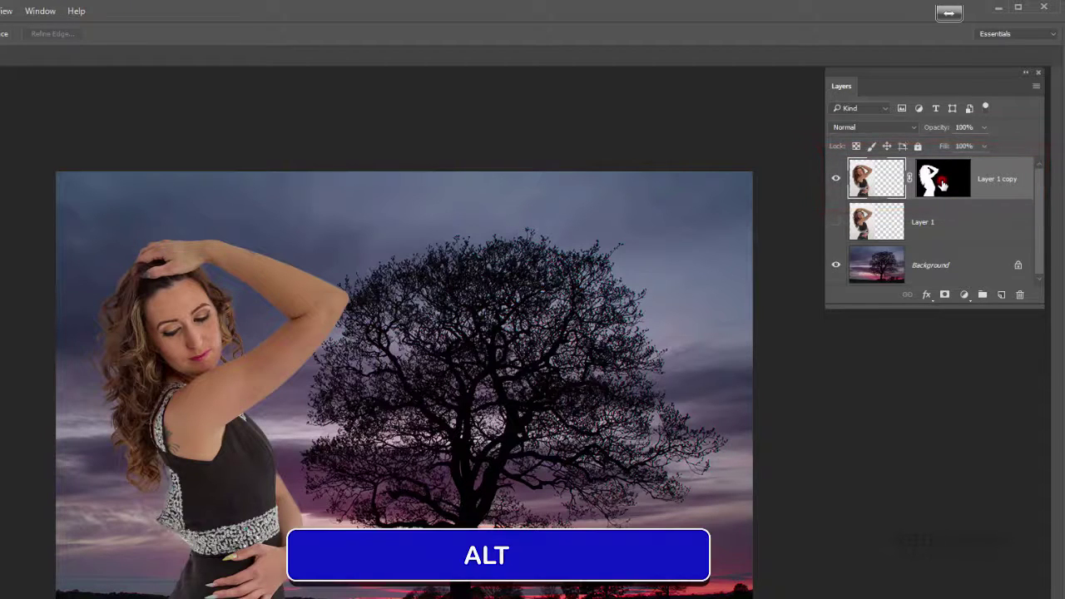
- View Layer 1 copy's mask alone, set white as the paint colour, and select the Brush tool
left_click(943, 188, "alt")
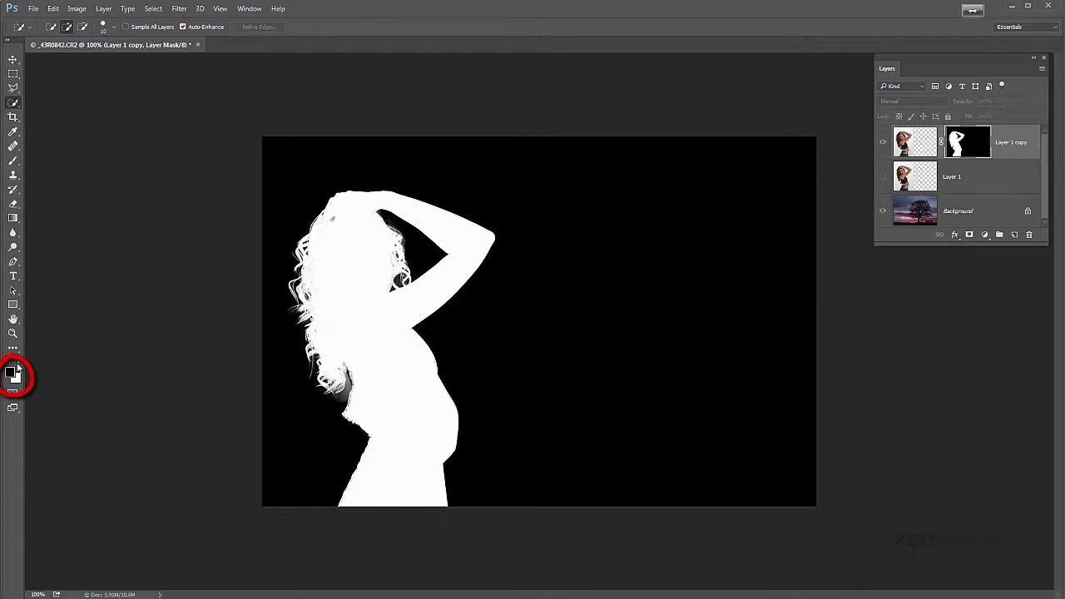
left_click(20, 363)
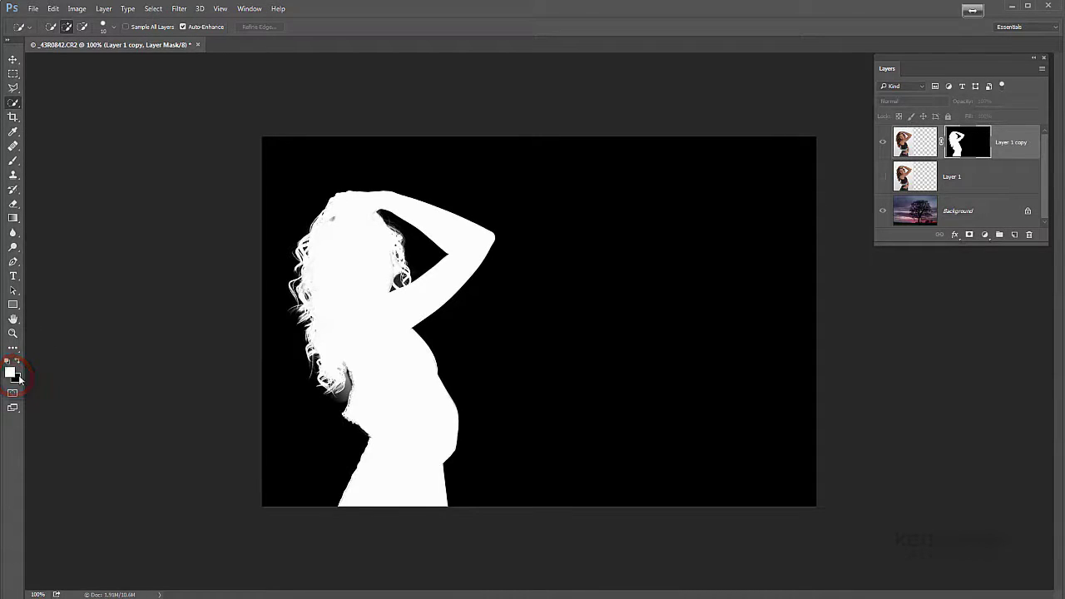
left_click(13, 161)
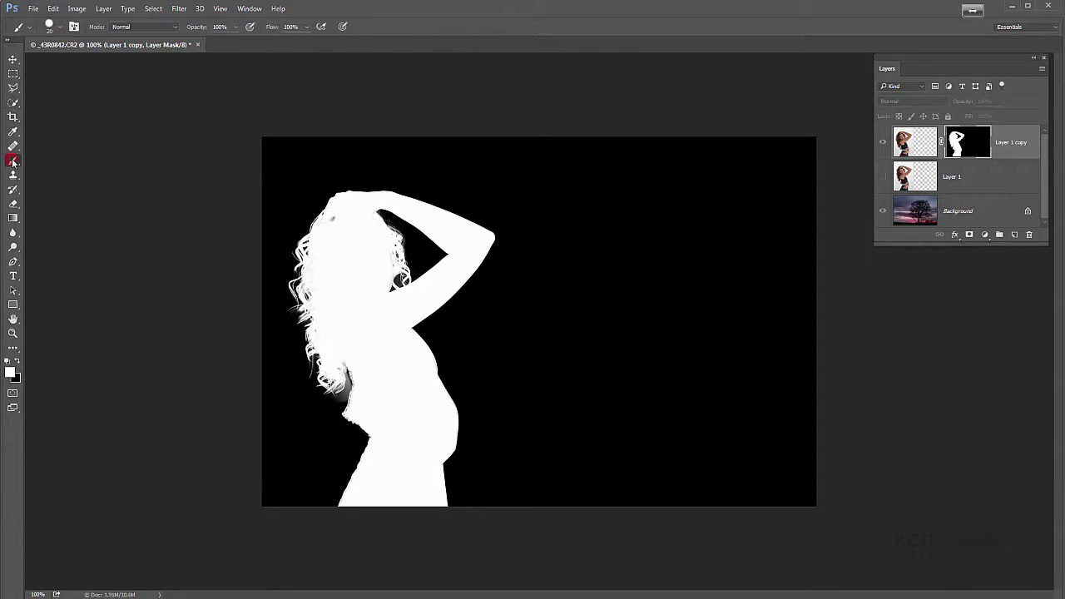
- Paint white into the mask around the hair, then make black the painting colour
left_click(335, 219)
left_click(17, 360)
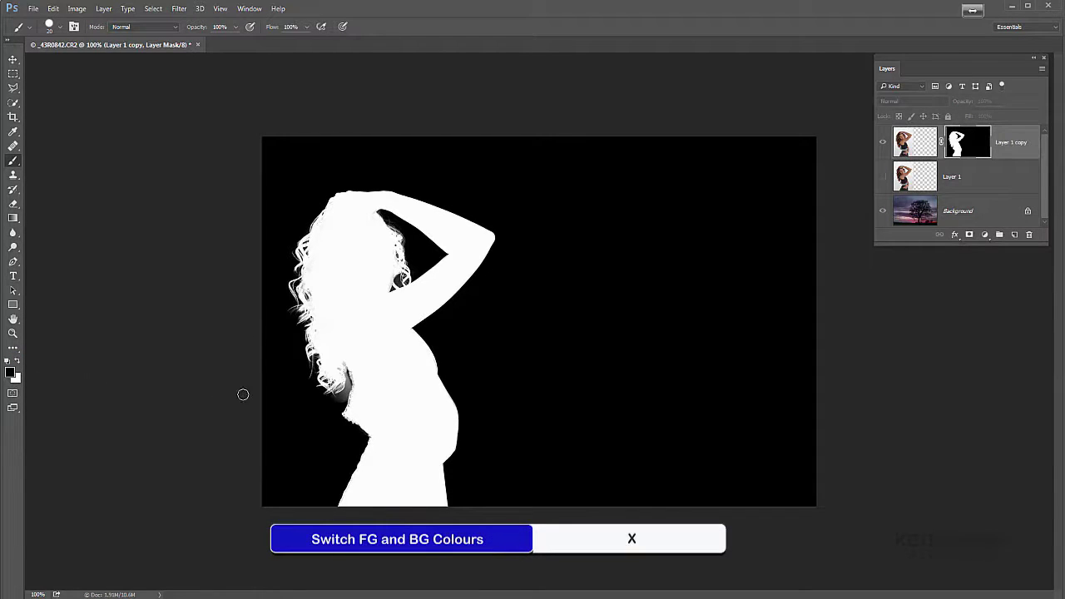
- Set the brush to Overlay mode, paint black along the mask edge near the waist, then disable the mask
left_click(176, 28)
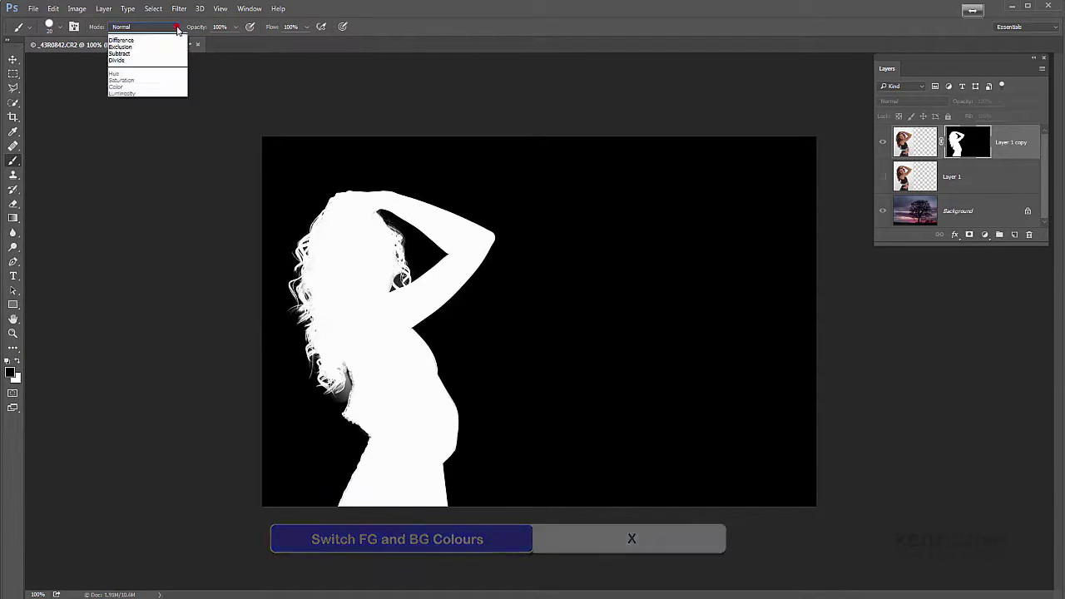
left_click(145, 152)
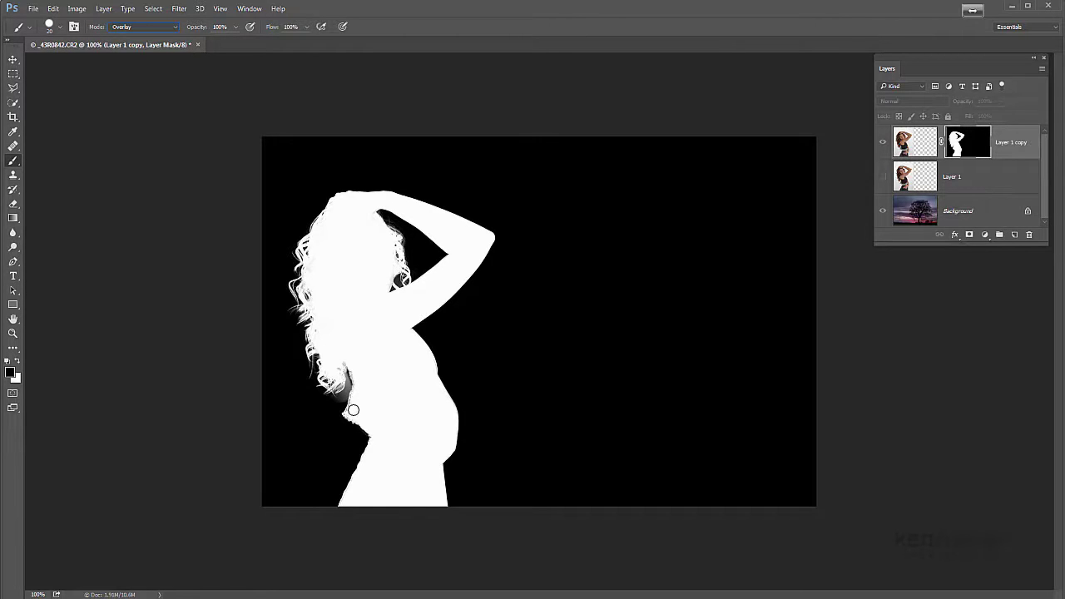
mouse_move(354, 411)
left_mouse_down()
mouse_move(345, 368)
mouse_move(343, 404)
left_mouse_up()
left_click(965, 148, "shift")
- Re-enable the mask and target Layer 1 copy's image pixels instead of its mask
left_click(966, 148, "shift")
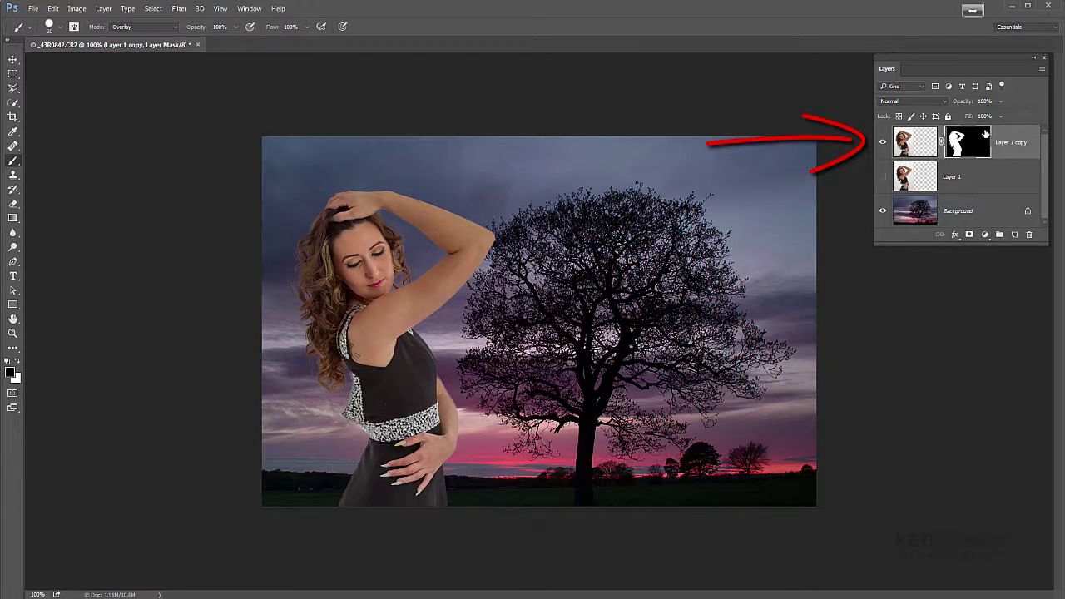
left_click(917, 143)
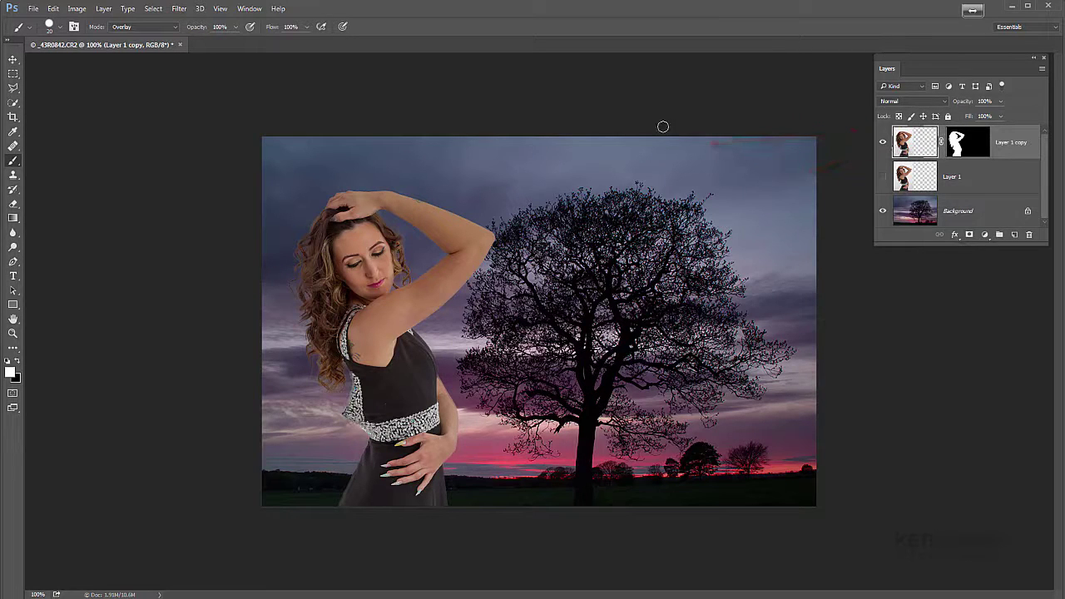
- Open Image > Adjustments > Match Color, move the dialog off the woman, and expand the Source list
left_click(78, 9)
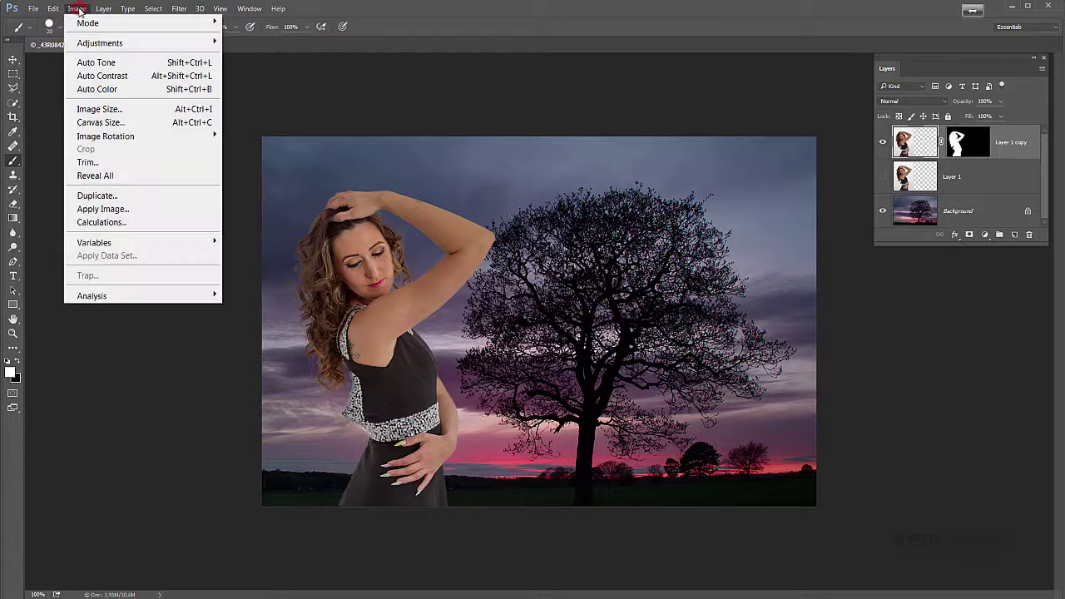
mouse_move(98, 43)
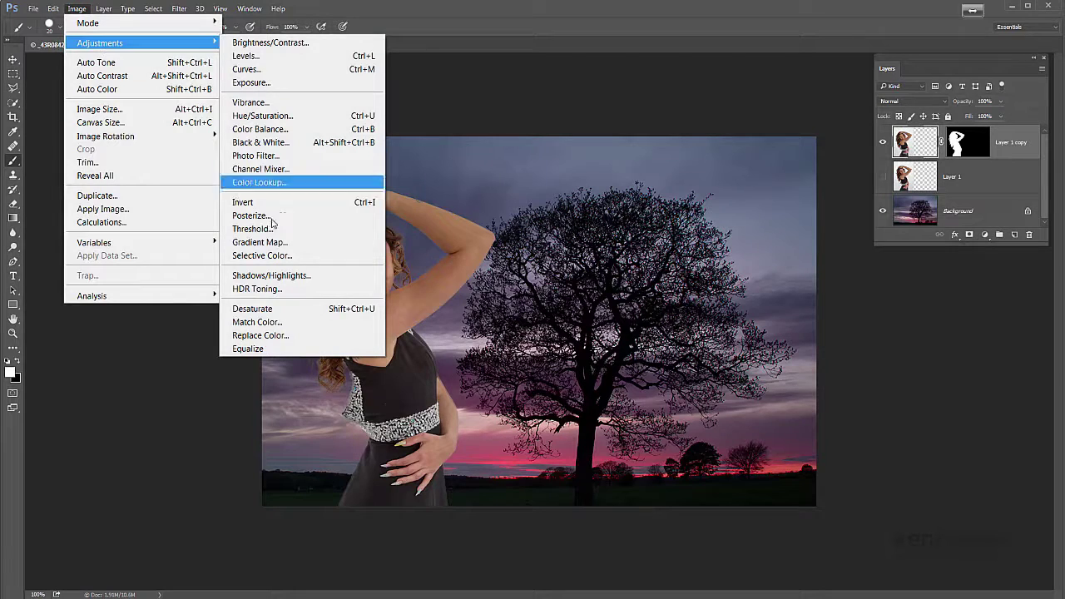
left_click(290, 322)
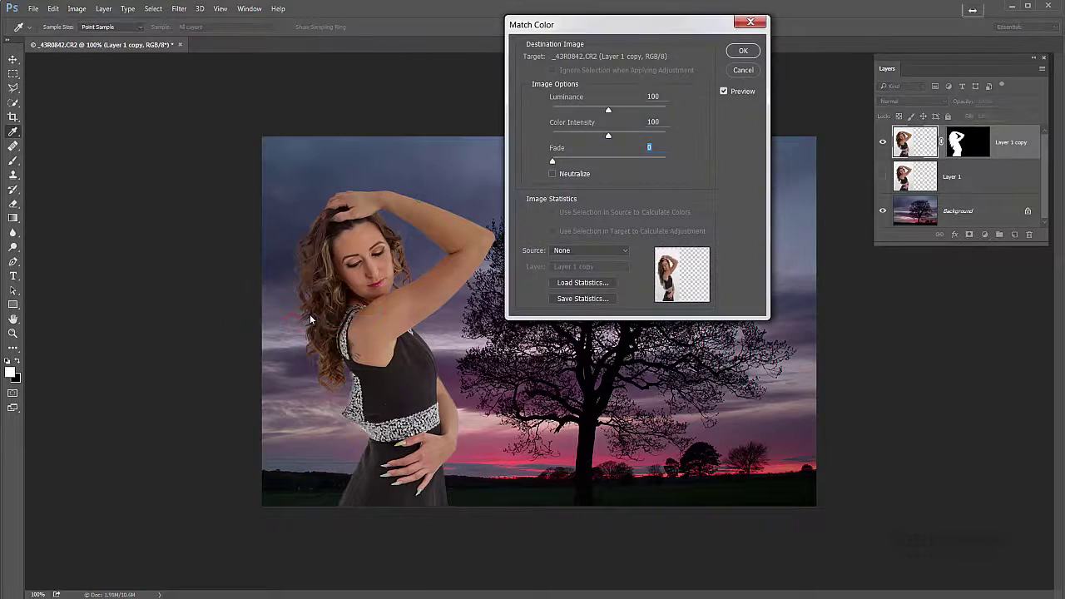
left_click_drag(611, 25, 732, 200)
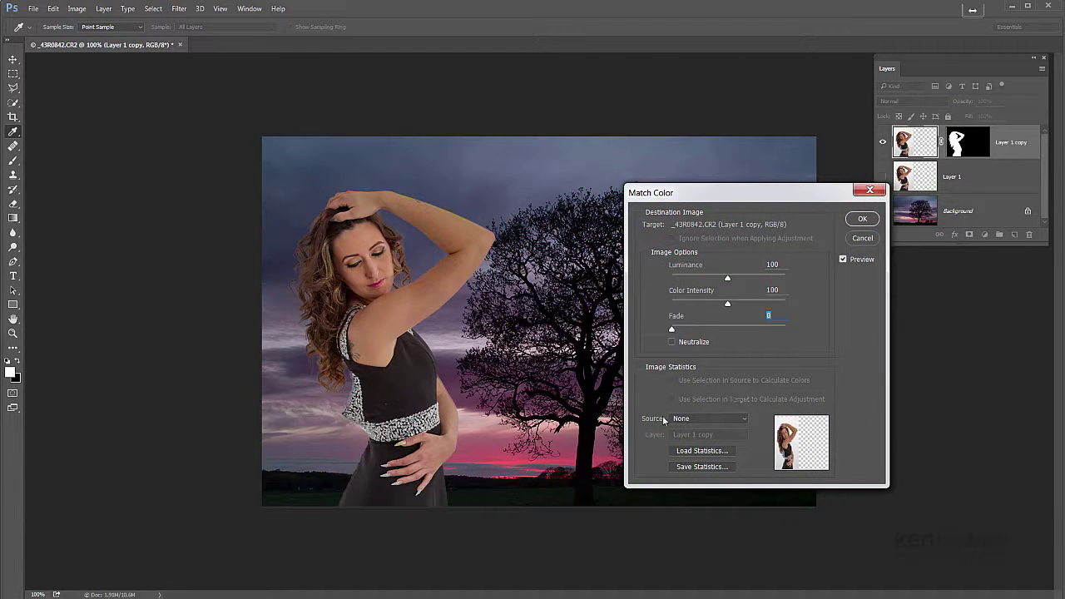
left_click(745, 421)
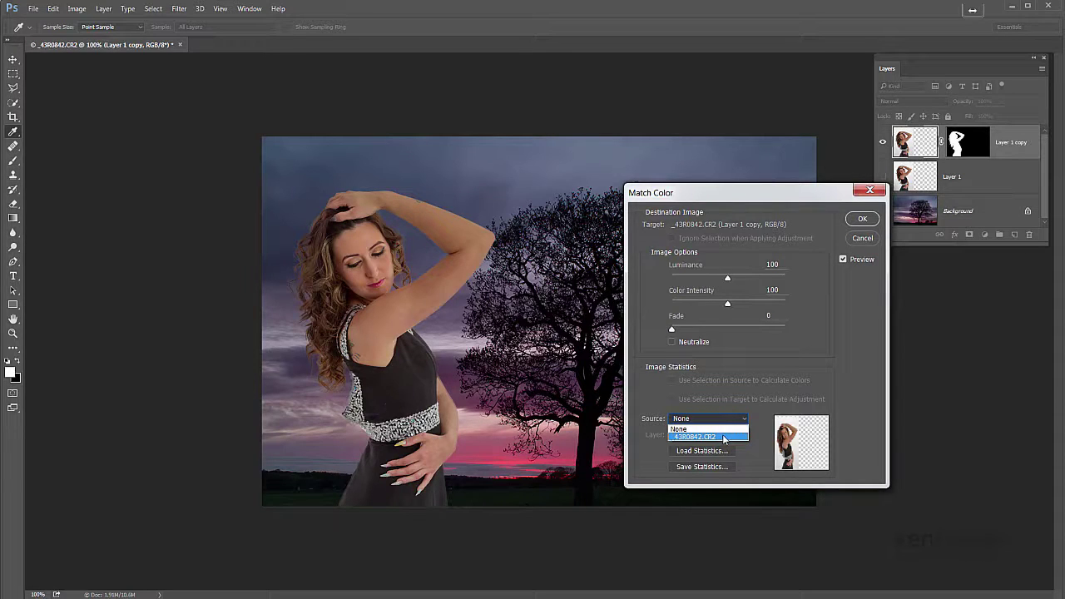
- Set the Match Color source to _43R0842.CR2 with the Background layer
left_click(724, 438)
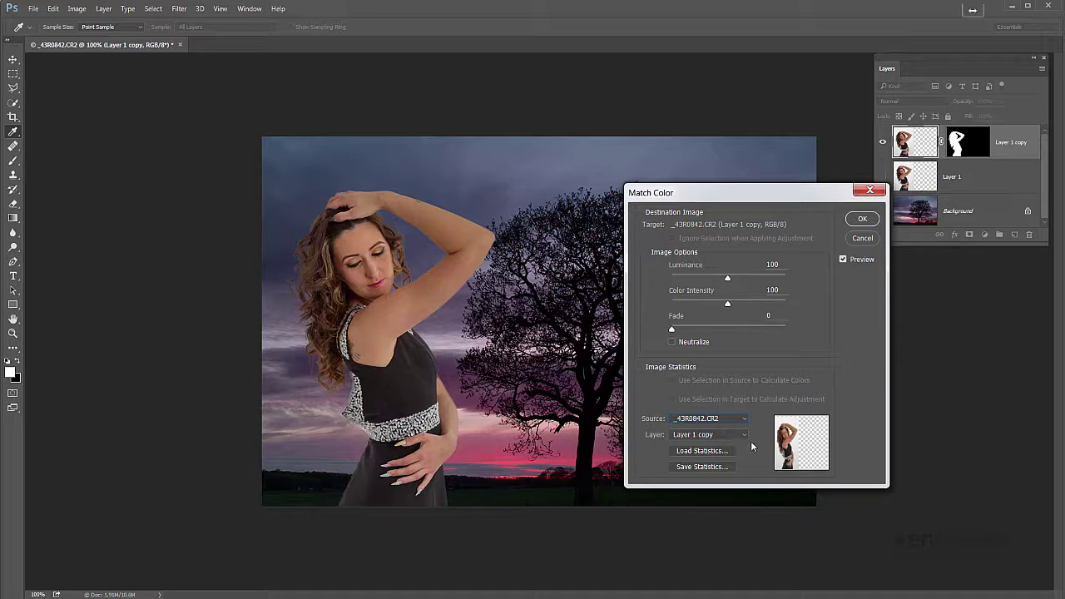
left_click(745, 435)
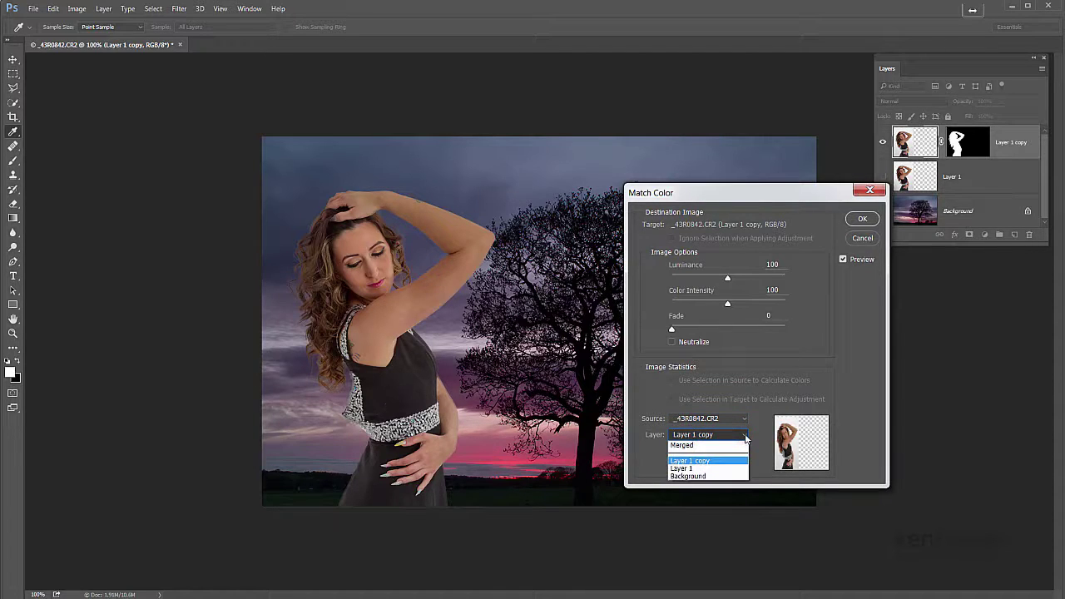
left_click(707, 478)
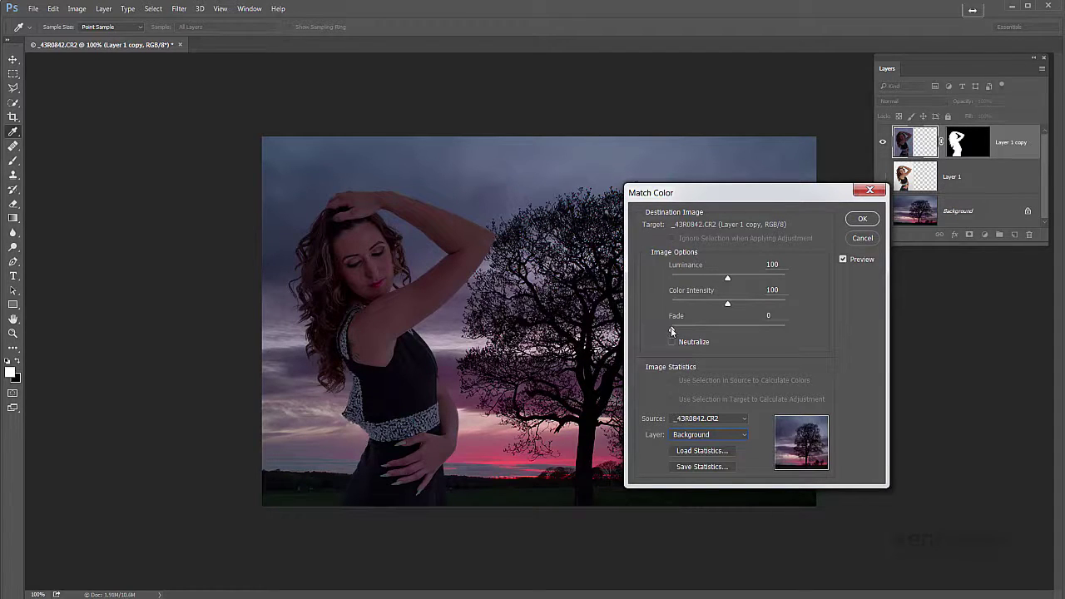
- Tune Match Color to Luminance 119, Fade 23 with Neutralize on, compare the preview, and apply it
left_click_drag(672, 330, 711, 331)
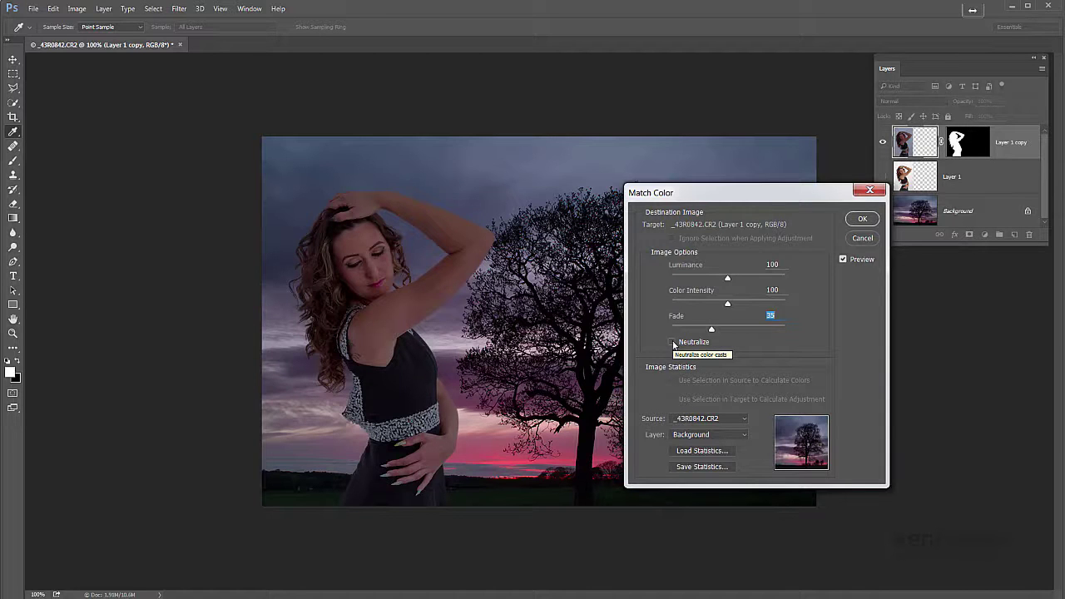
left_click(674, 342)
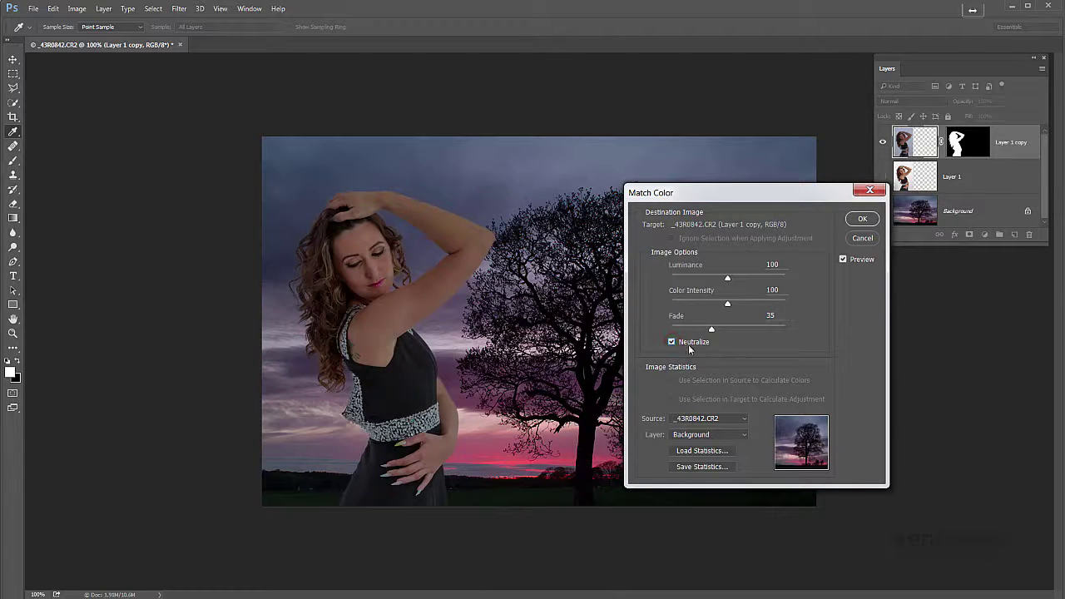
left_click_drag(712, 329, 698, 332)
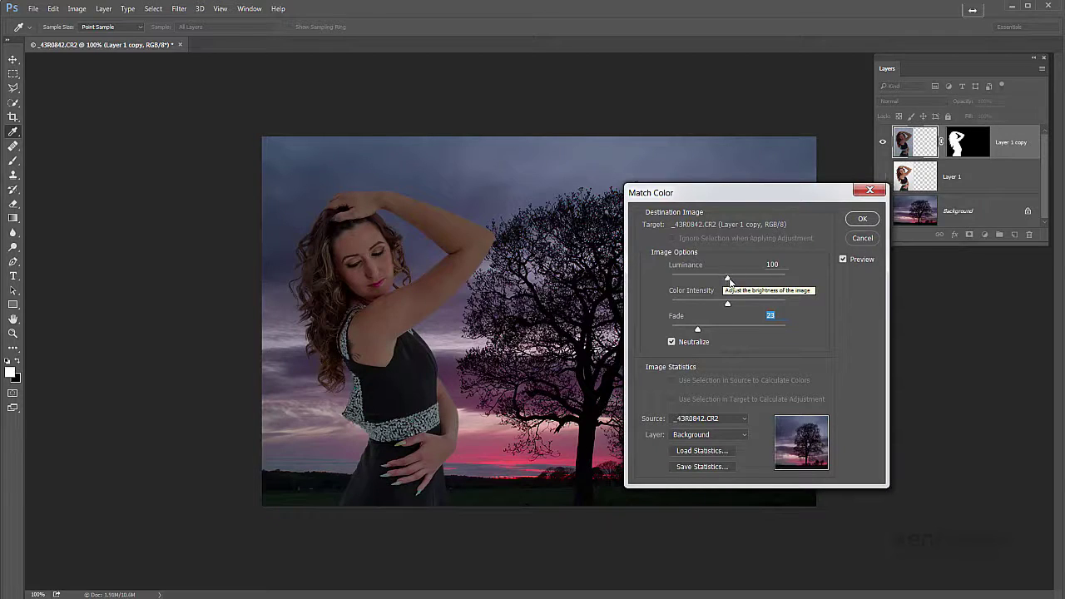
left_click_drag(728, 281, 740, 285)
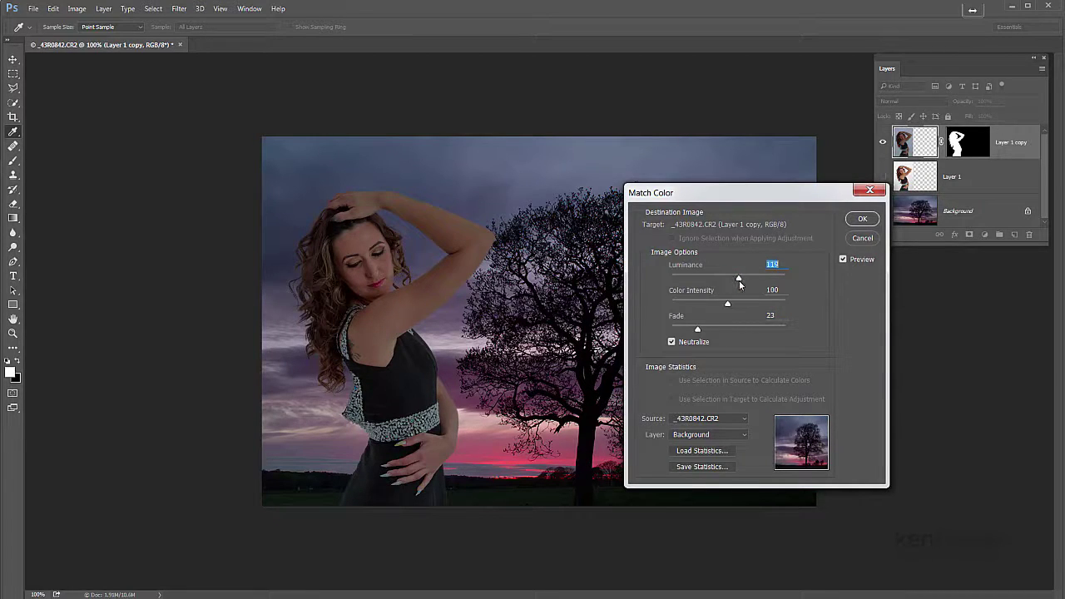
left_click(843, 259)
left_click(843, 260)
left_click(864, 220)
key("b")
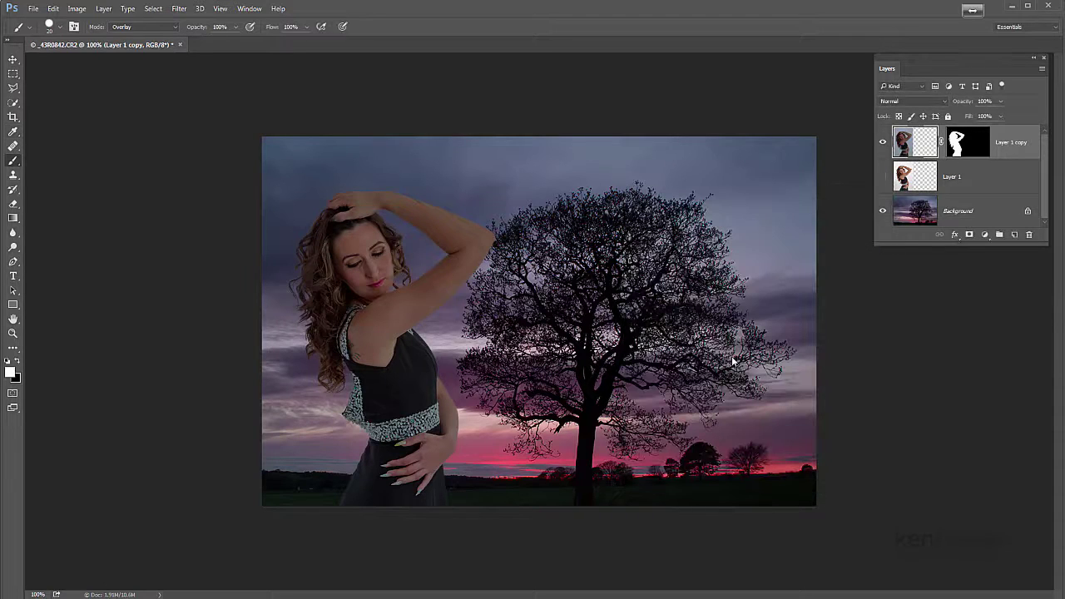